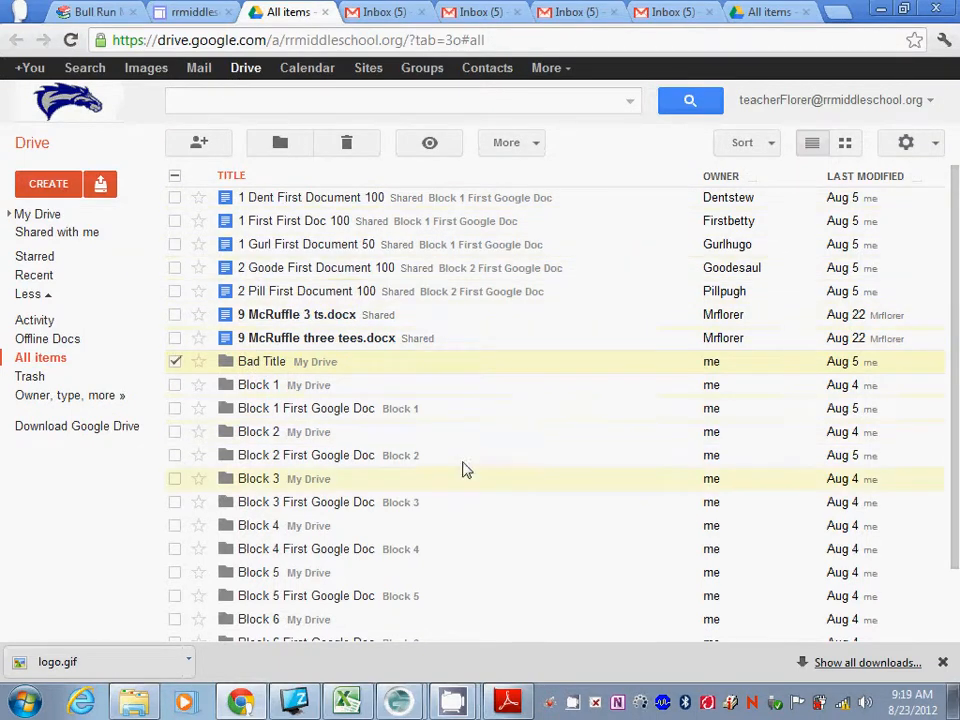
Switch from Google Drive to the Bull Run Middle School homeroom page tab.
{"action": "left_click", "coordinate": [99, 15]}
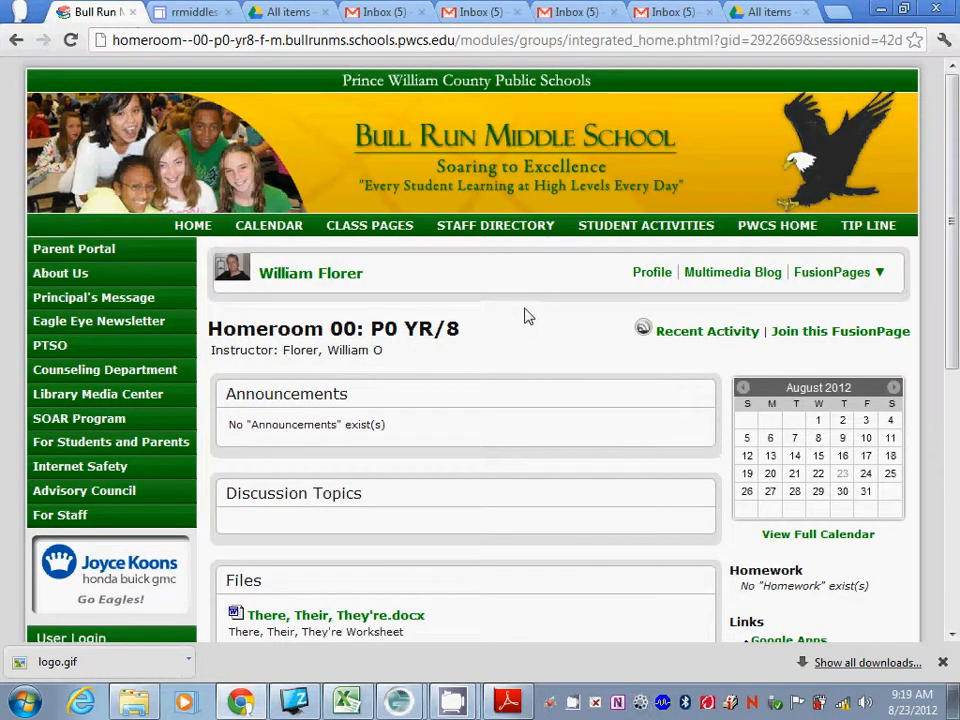
{"action": "scroll", "coordinate": [523, 317], "scroll_direction": "down", "scroll_amount": 3}
{"action": "scroll", "coordinate": [517, 314], "scroll_direction": "up", "scroll_amount": 3}
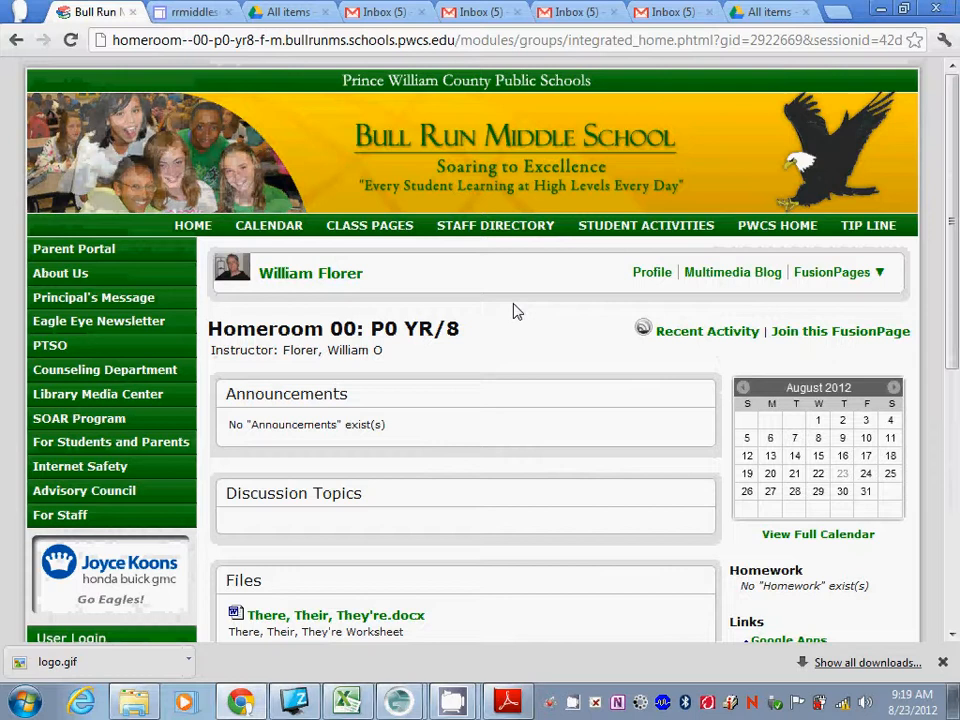
{"action": "scroll", "coordinate": [512, 312], "scroll_direction": "down", "scroll_amount": 2}
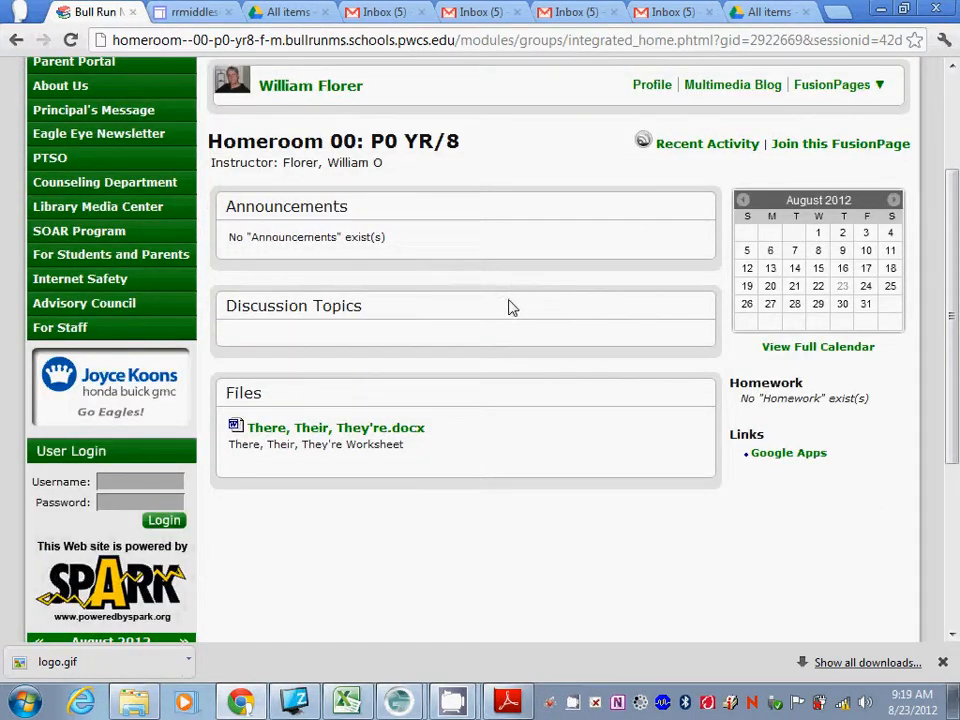
{"action": "scroll", "coordinate": [510, 307], "scroll_direction": "up", "scroll_amount": 1}
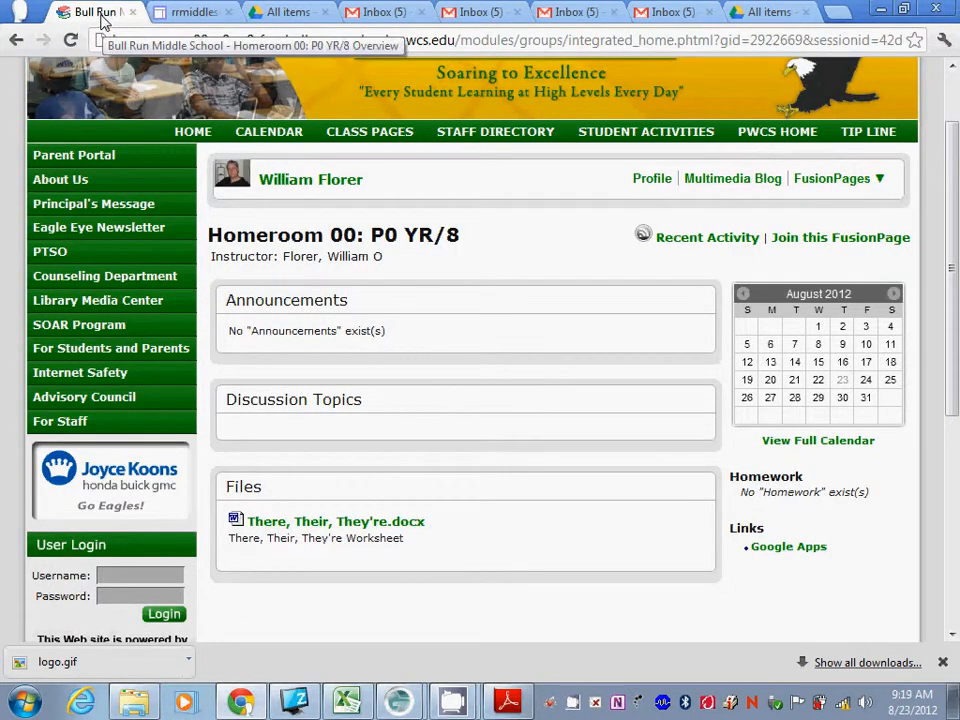
{"action": "scroll", "coordinate": [578, 336], "scroll_direction": "up", "scroll_amount": 1}
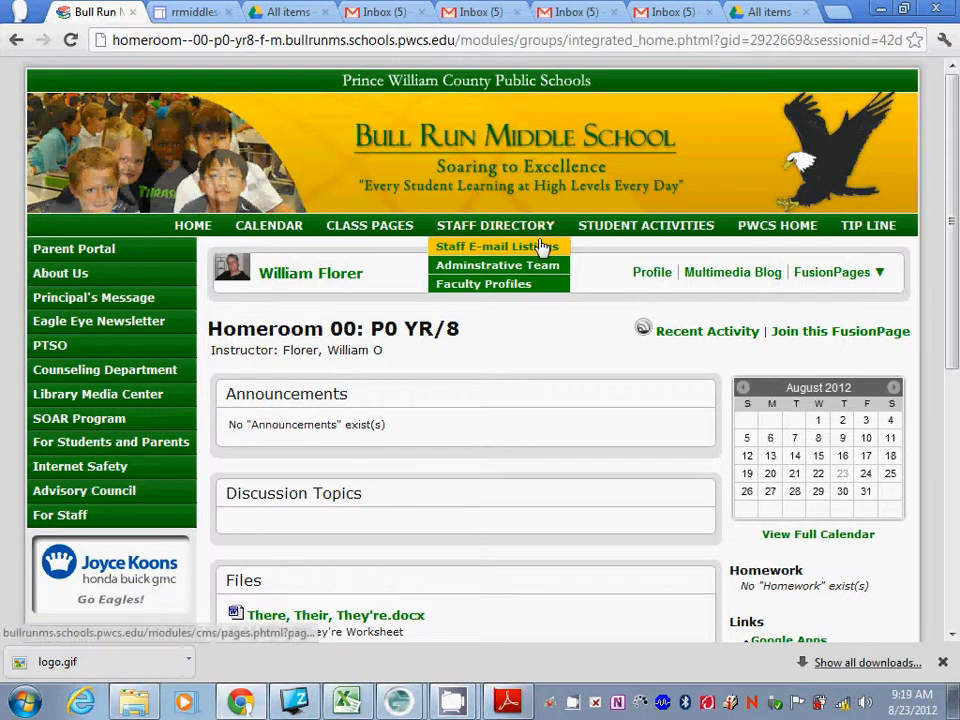
{"action": "scroll", "coordinate": [500, 323], "scroll_direction": "down", "scroll_amount": 3}
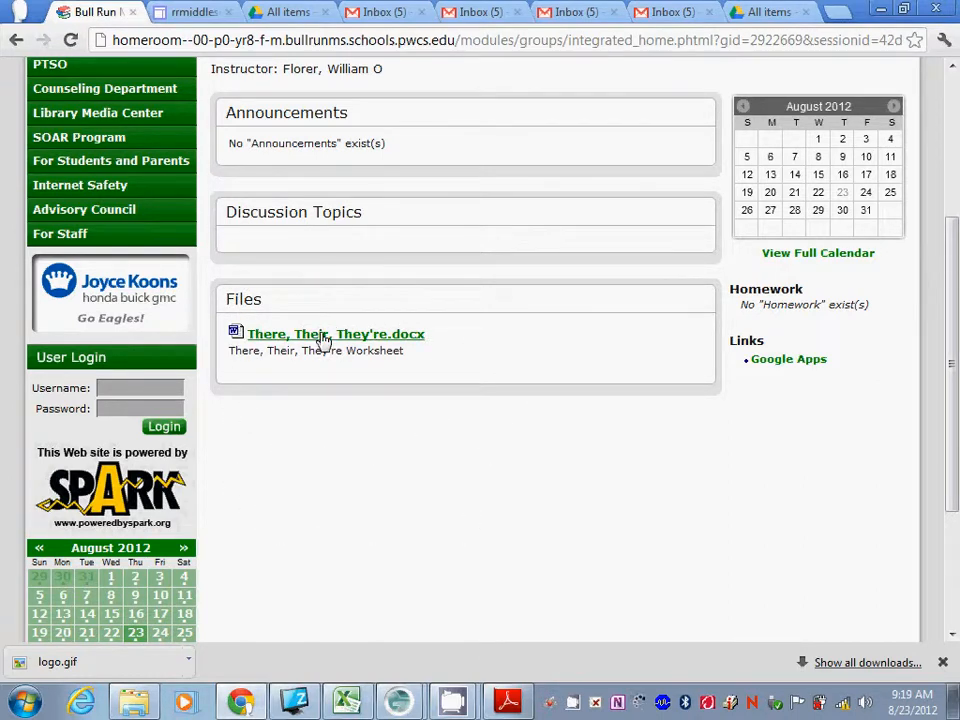
Download There, Their, They're.docx from the Files section and open it in Word.
{"action": "left_click", "coordinate": [264, 339]}
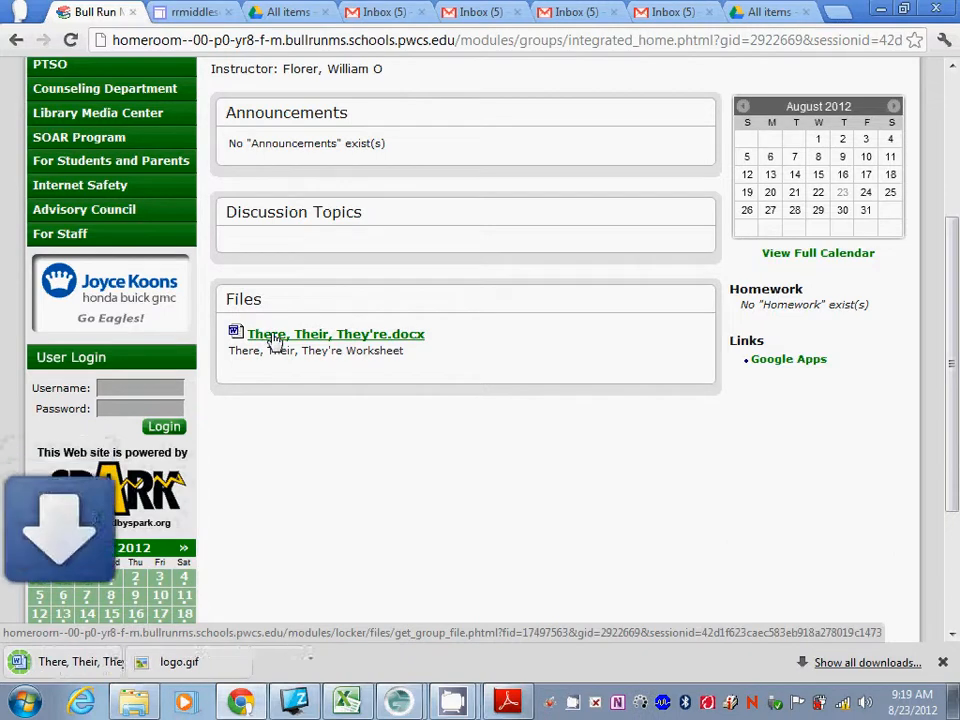
{"action": "left_click", "coordinate": [85, 664]}
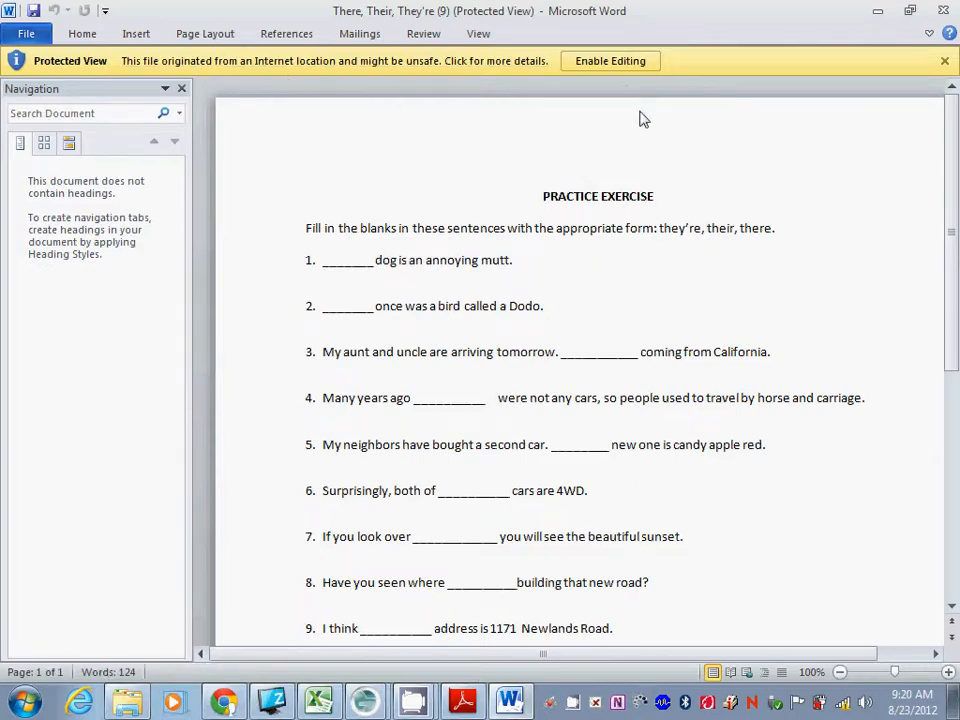
Enable editing and save the worksheet to the Desktop as There, Their, They're (9).
{"action": "left_click", "coordinate": [630, 64]}
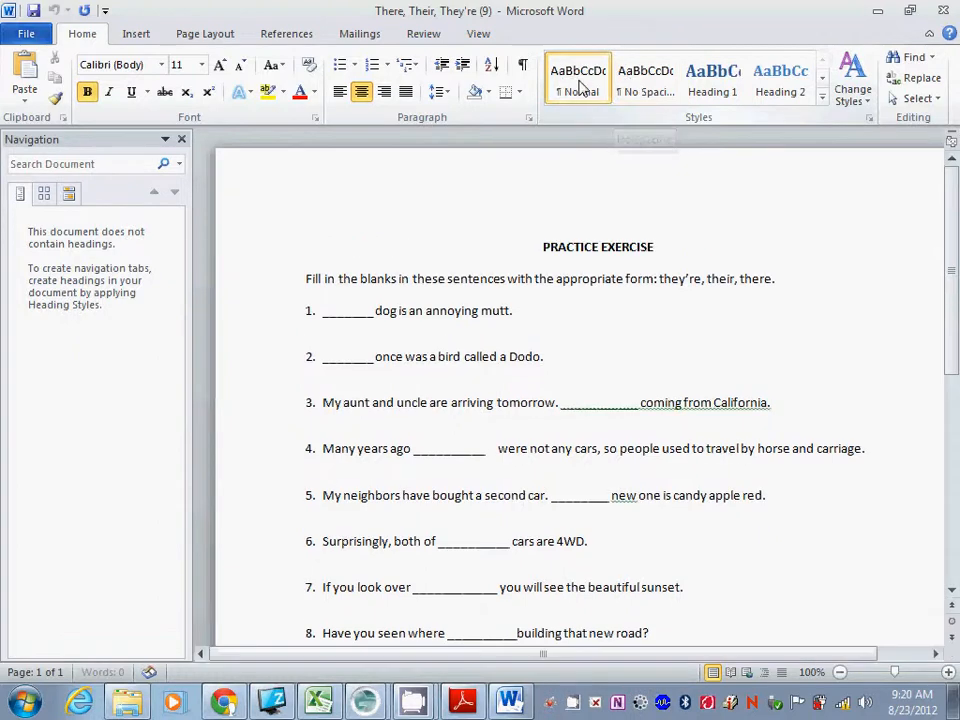
{"action": "left_click", "coordinate": [17, 42]}
{"action": "key", "text": "Escape"}
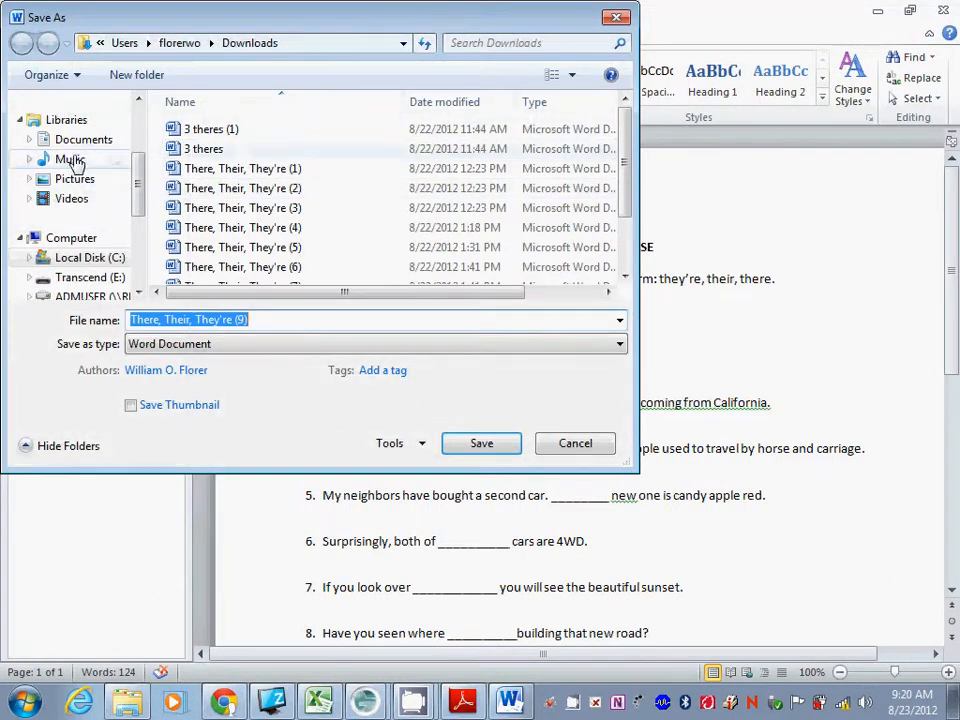
{"action": "left_click_drag", "start_coordinate": [140, 189], "coordinate": [138, 150]}
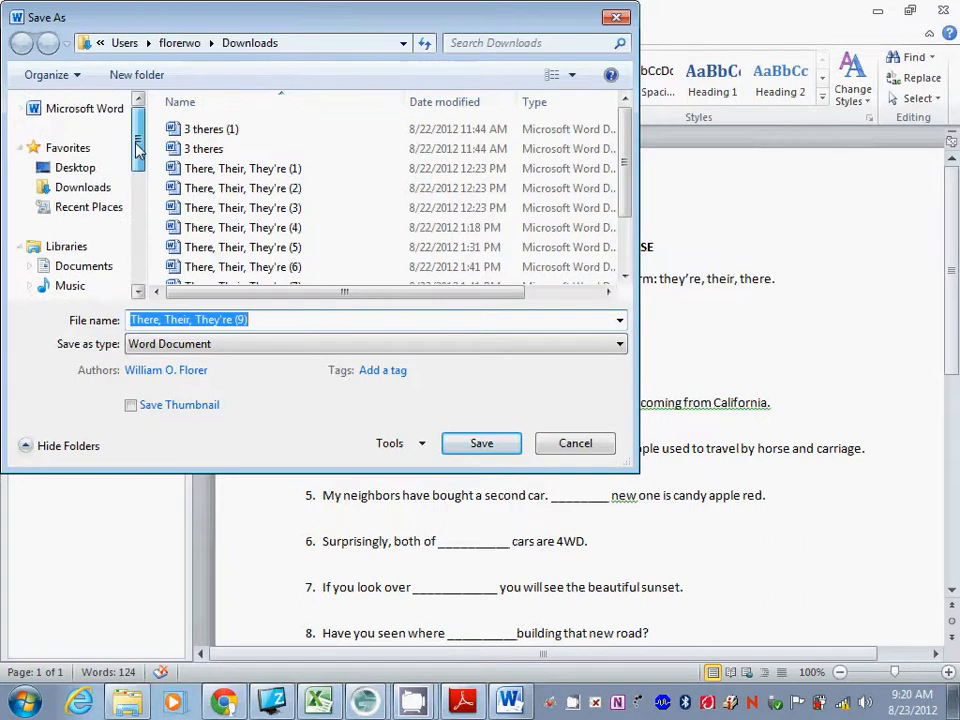
{"action": "left_click", "coordinate": [88, 170]}
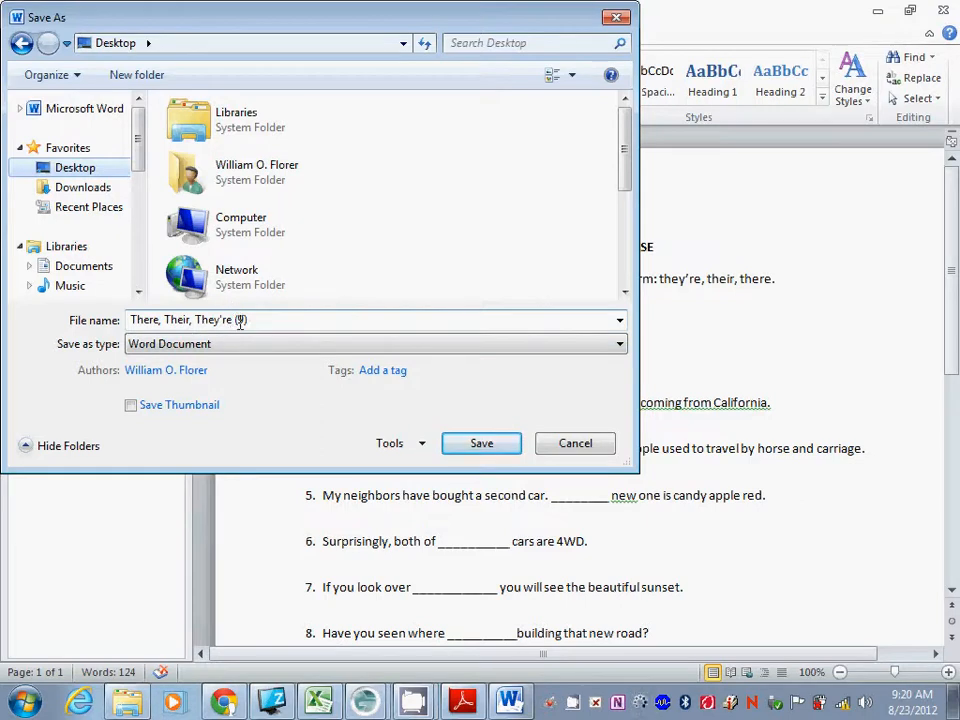
{"action": "left_click", "coordinate": [483, 451]}
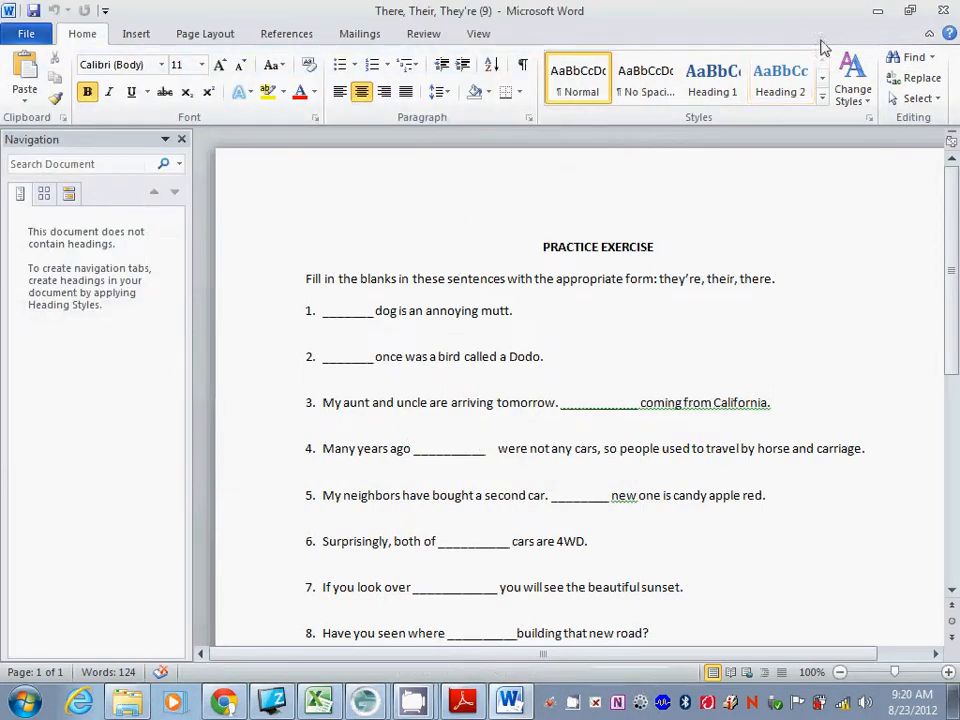
Minimize Word and open the Upload menu from Google Drive's All items list.
{"action": "left_click", "coordinate": [876, 14]}
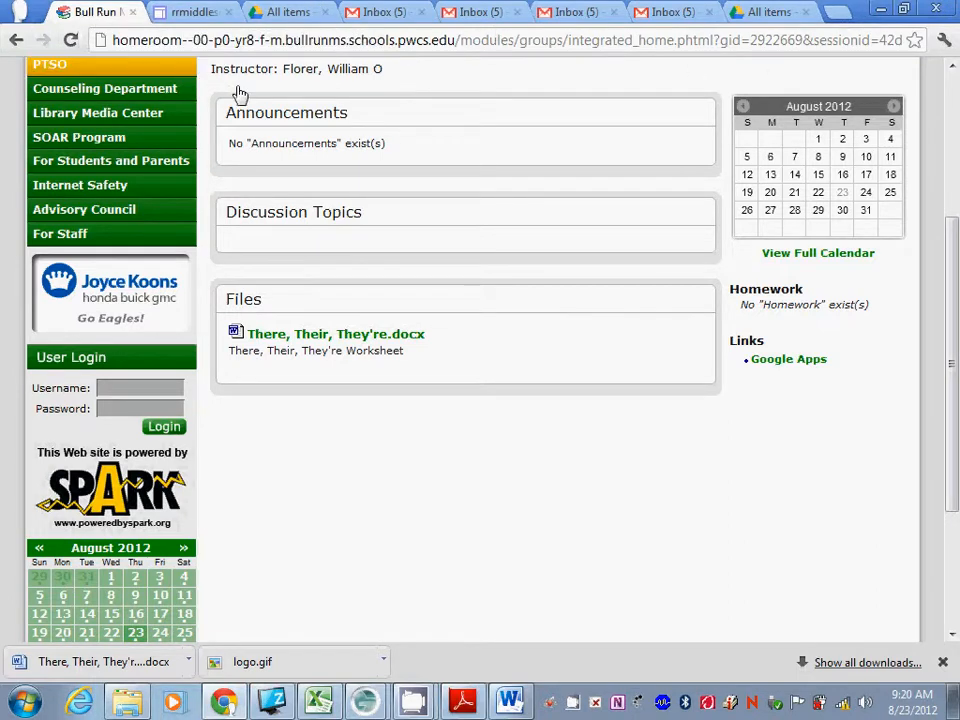
{"action": "left_click", "coordinate": [293, 14]}
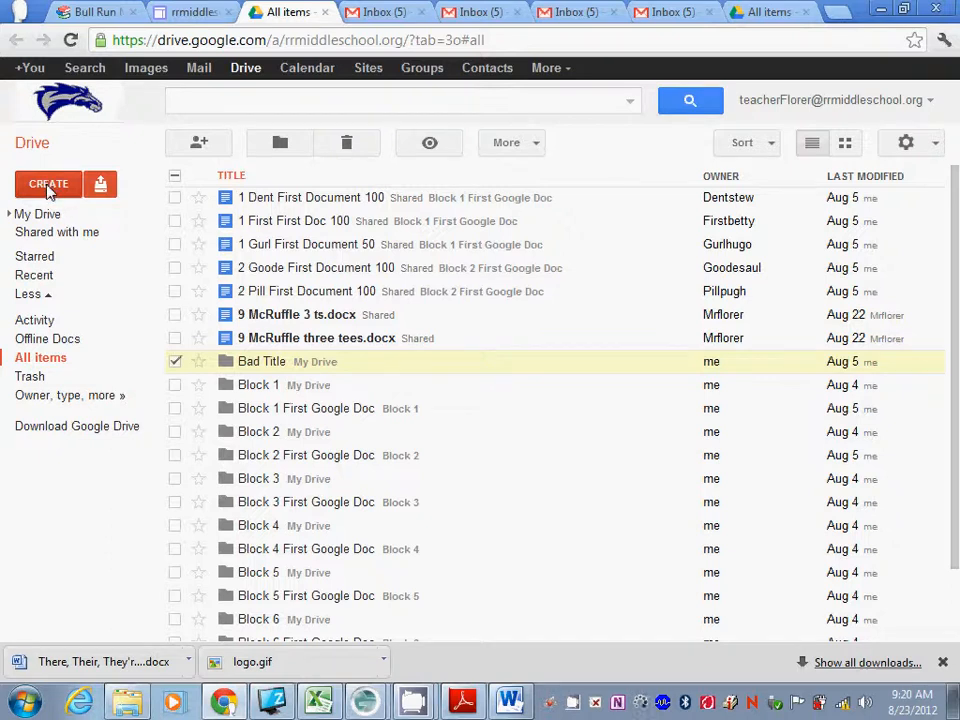
{"action": "left_click", "coordinate": [101, 188]}
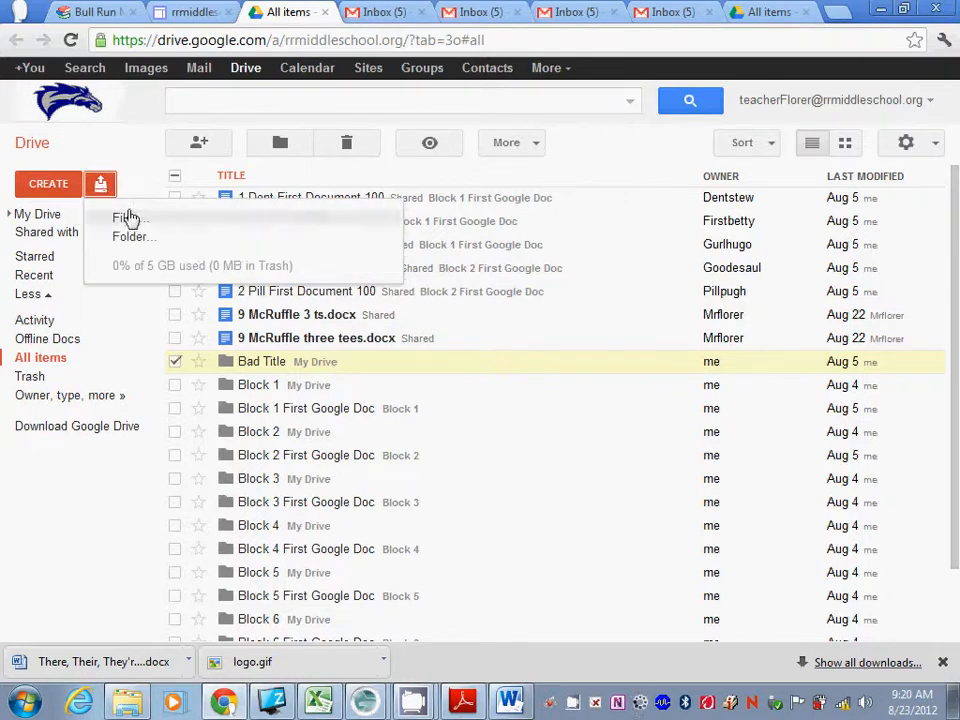
Upload There, Their, They're (9).docx from the Desktop to Google Drive.
{"action": "left_click", "coordinate": [128, 217]}
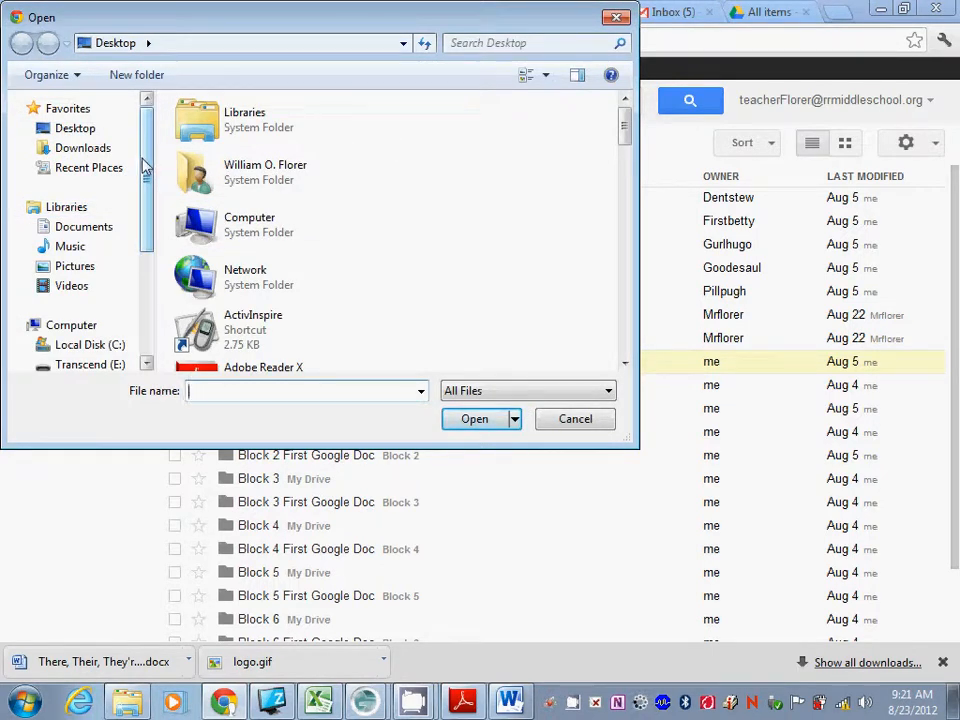
{"action": "left_click", "coordinate": [72, 129]}
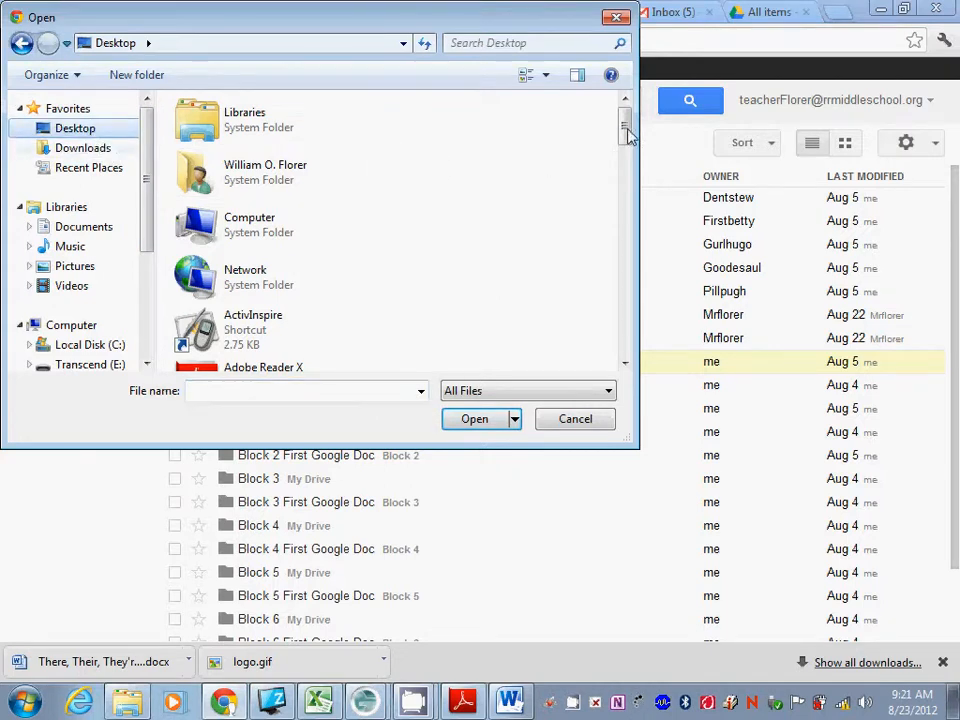
{"action": "left_click_drag", "start_coordinate": [624, 130], "coordinate": [622, 342]}
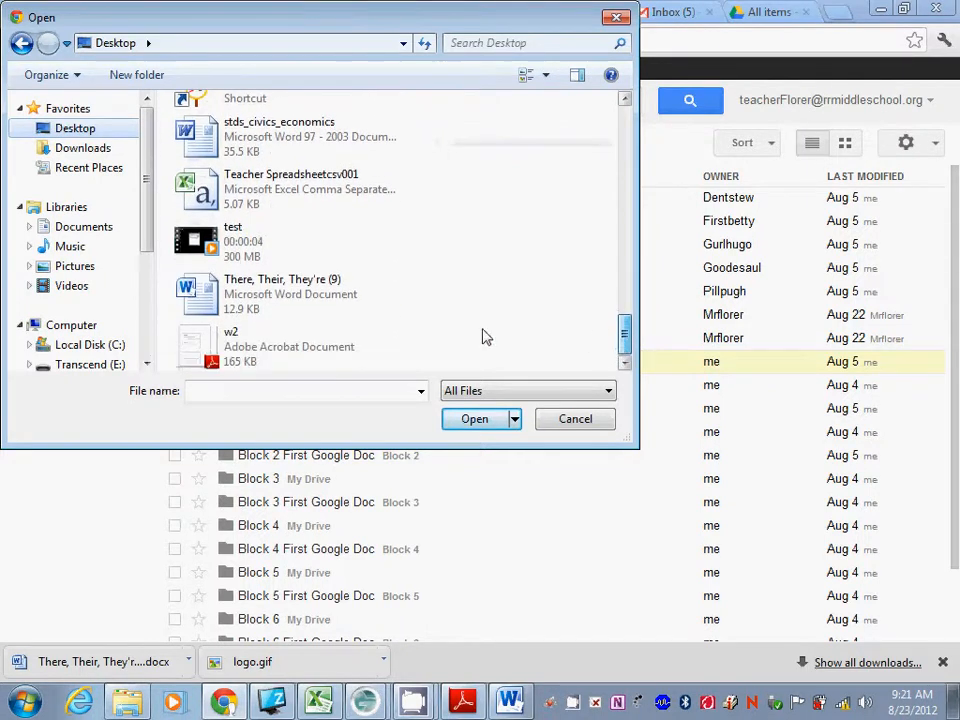
{"action": "left_click", "coordinate": [205, 297]}
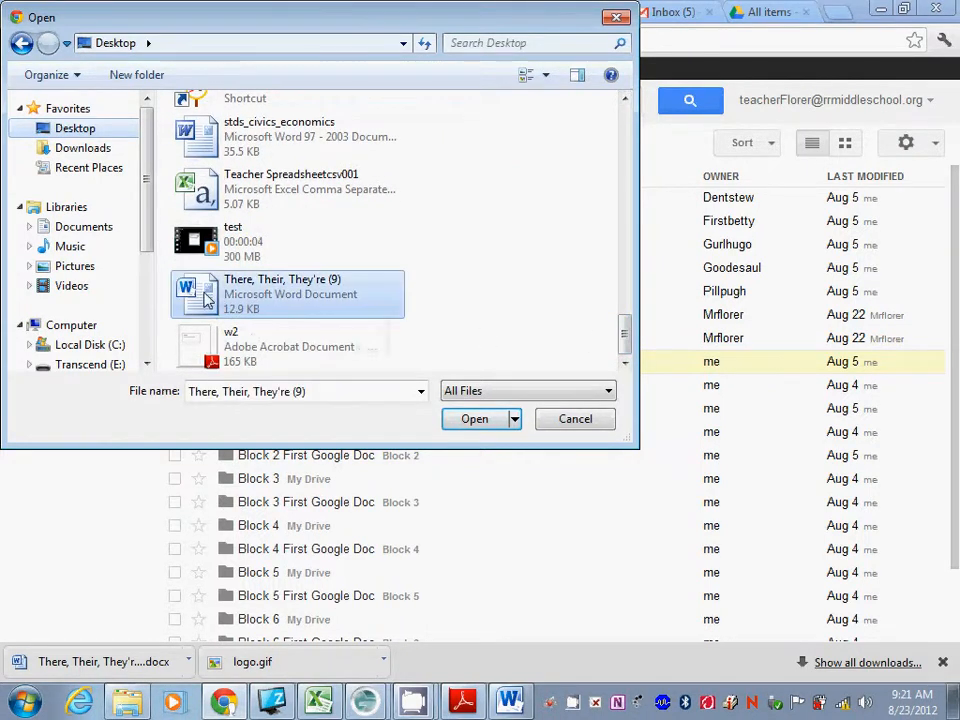
{"action": "left_click", "coordinate": [473, 420]}
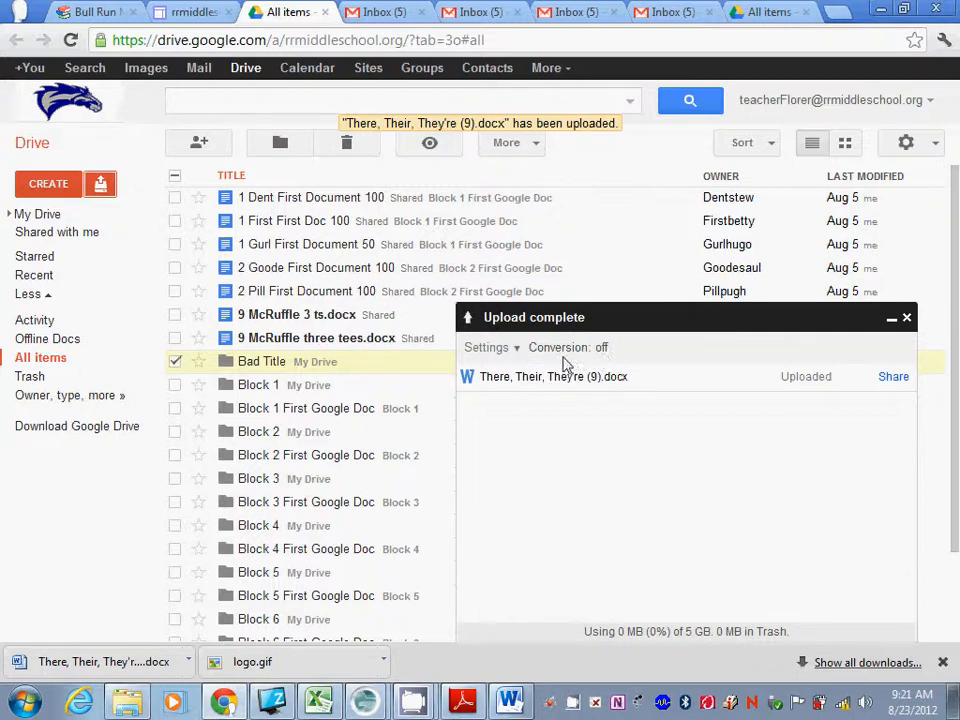
Turn on 'Convert uploaded files to Google Docs format' and dismiss the upload summary panel.
{"action": "left_click", "coordinate": [490, 350]}
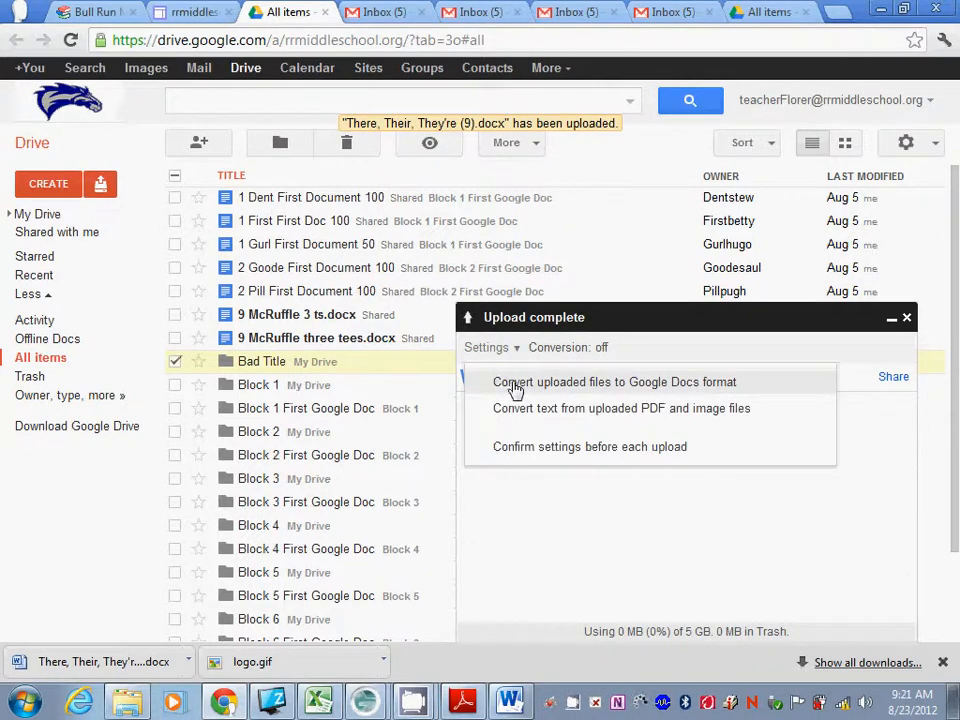
{"action": "left_click", "coordinate": [517, 385]}
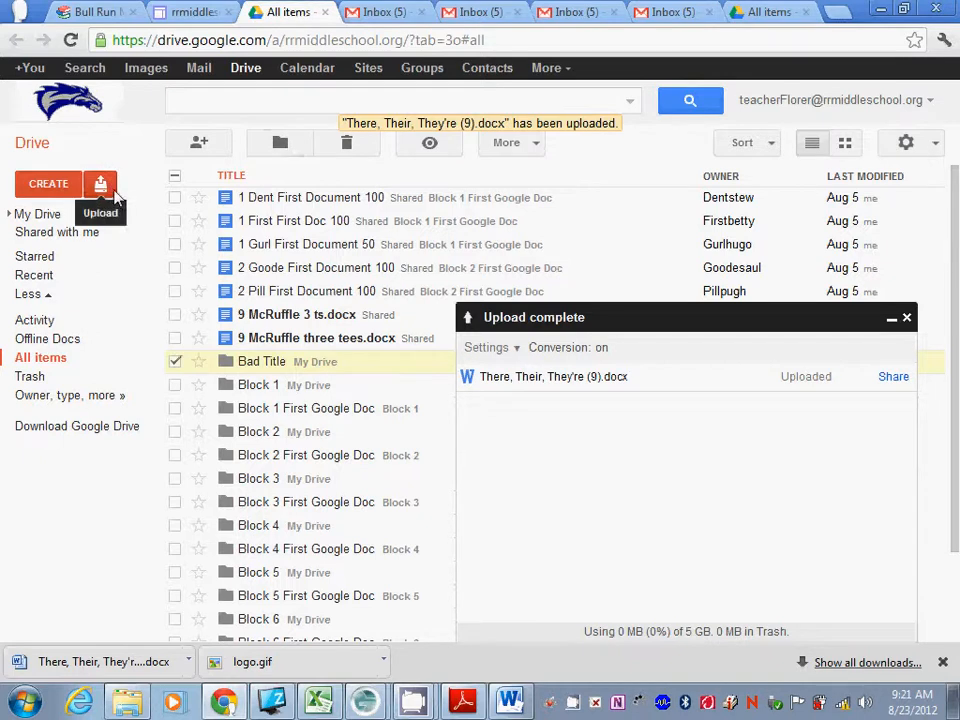
{"action": "left_click", "coordinate": [906, 317]}
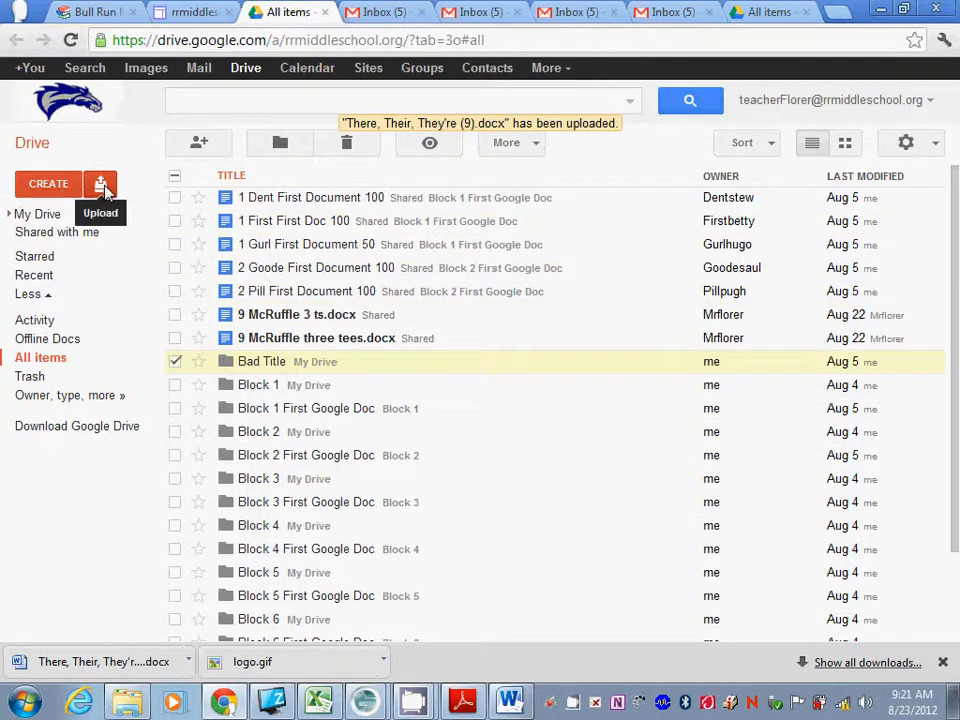
Re-upload There, Their, They're (9) from the Desktop, now with conversion enabled.
{"action": "left_click", "coordinate": [104, 188]}
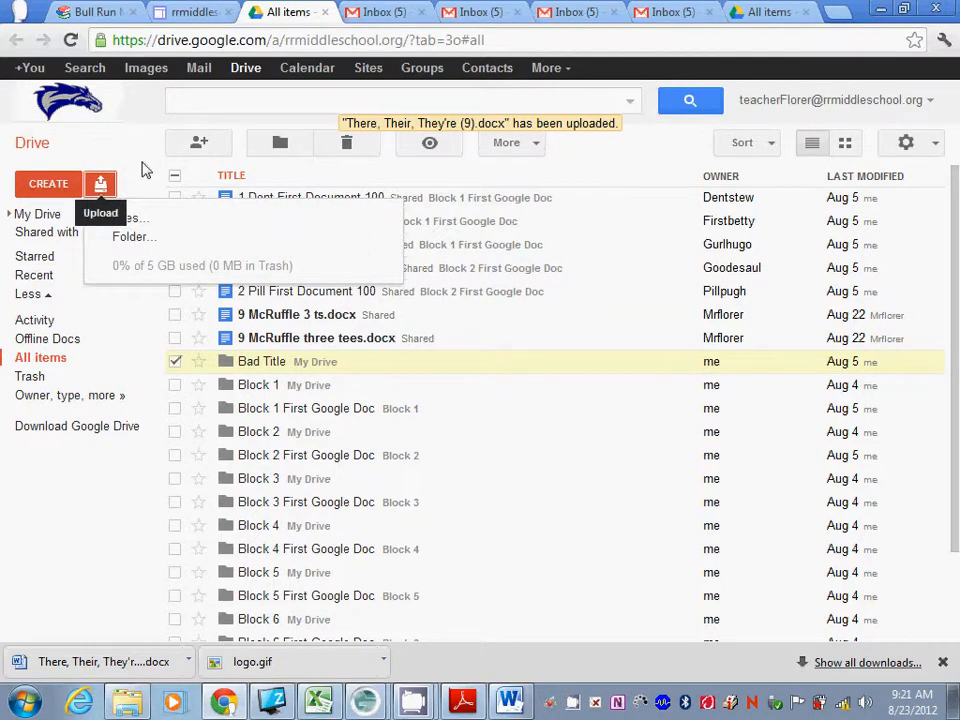
{"action": "left_click", "coordinate": [126, 220]}
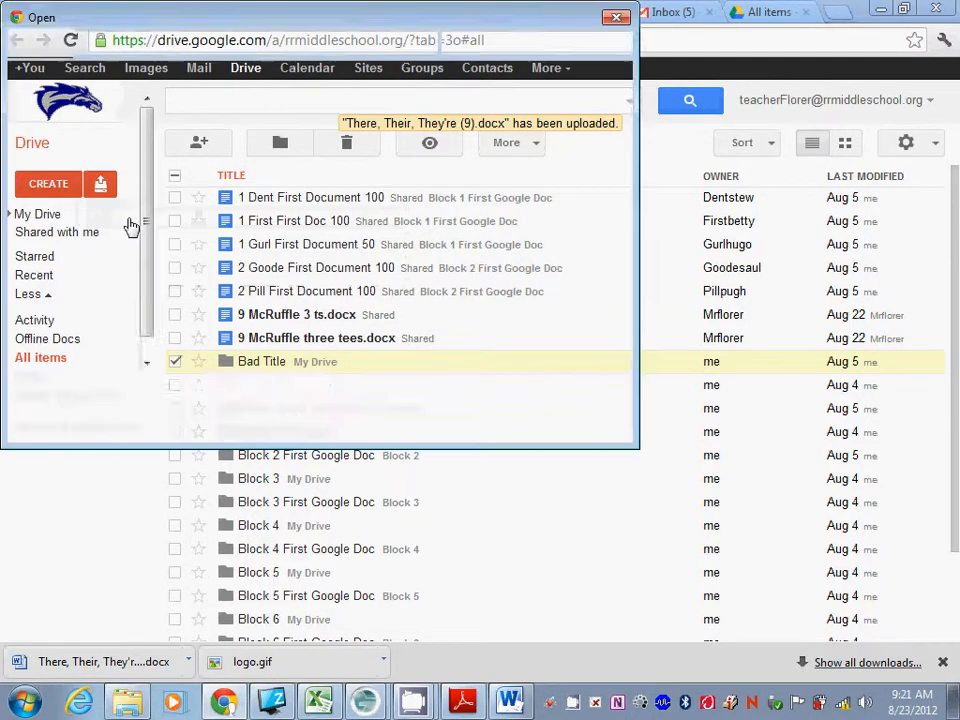
{"action": "scroll", "coordinate": [630, 343], "scroll_direction": "down", "scroll_amount": 10}
{"action": "scroll", "coordinate": [630, 343], "scroll_direction": "down", "scroll_amount": 5}
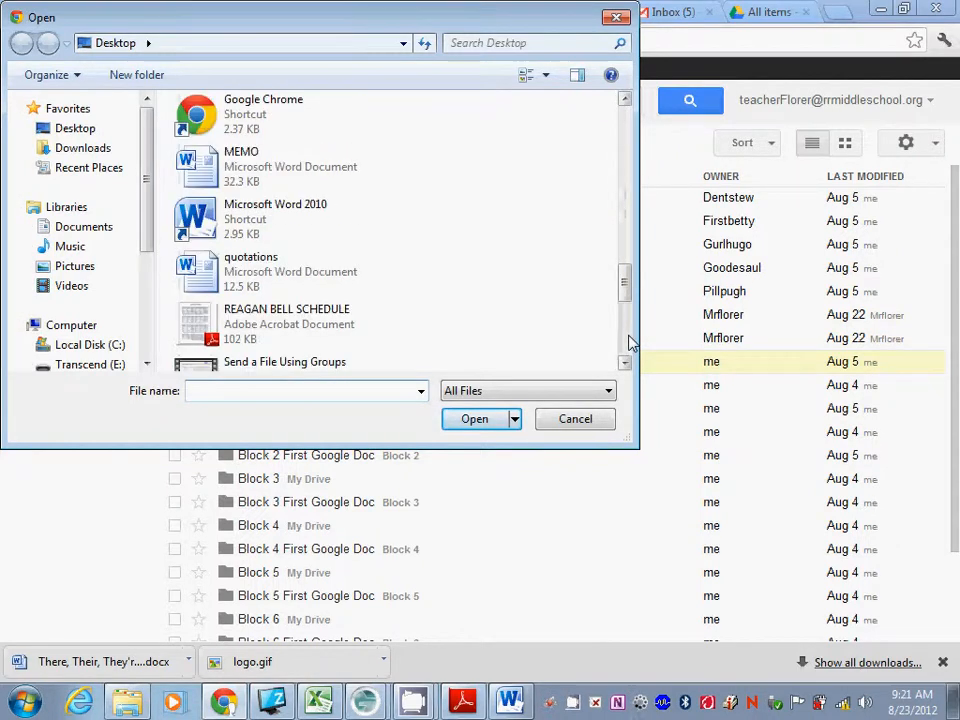
{"action": "left_click_drag", "start_coordinate": [627, 268], "coordinate": [623, 332]}
{"action": "left_click", "coordinate": [278, 291]}
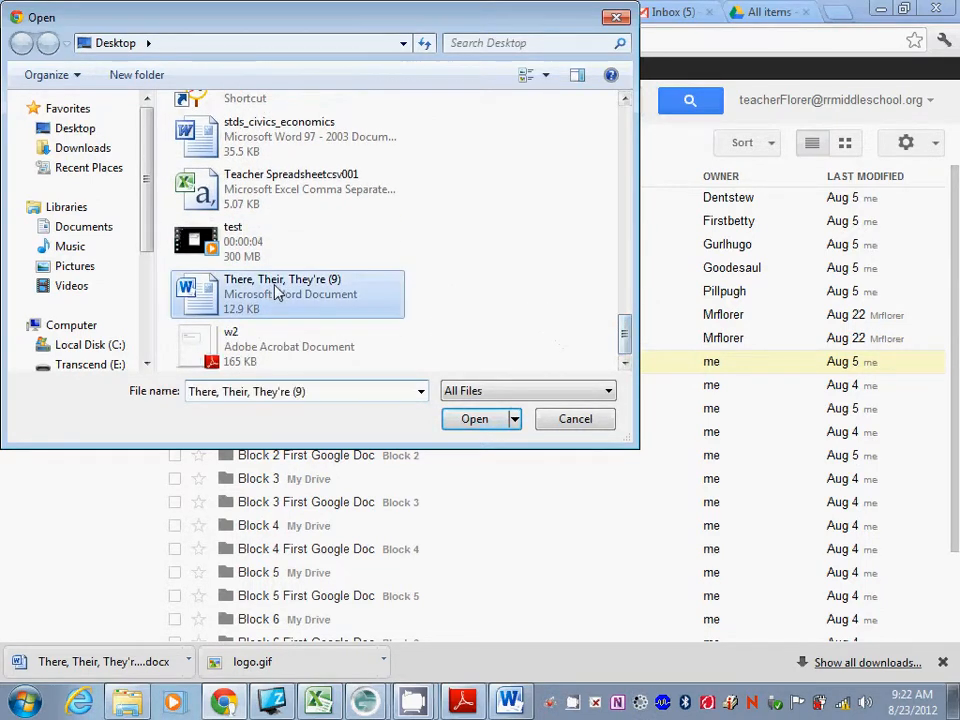
{"action": "left_click", "coordinate": [480, 422]}
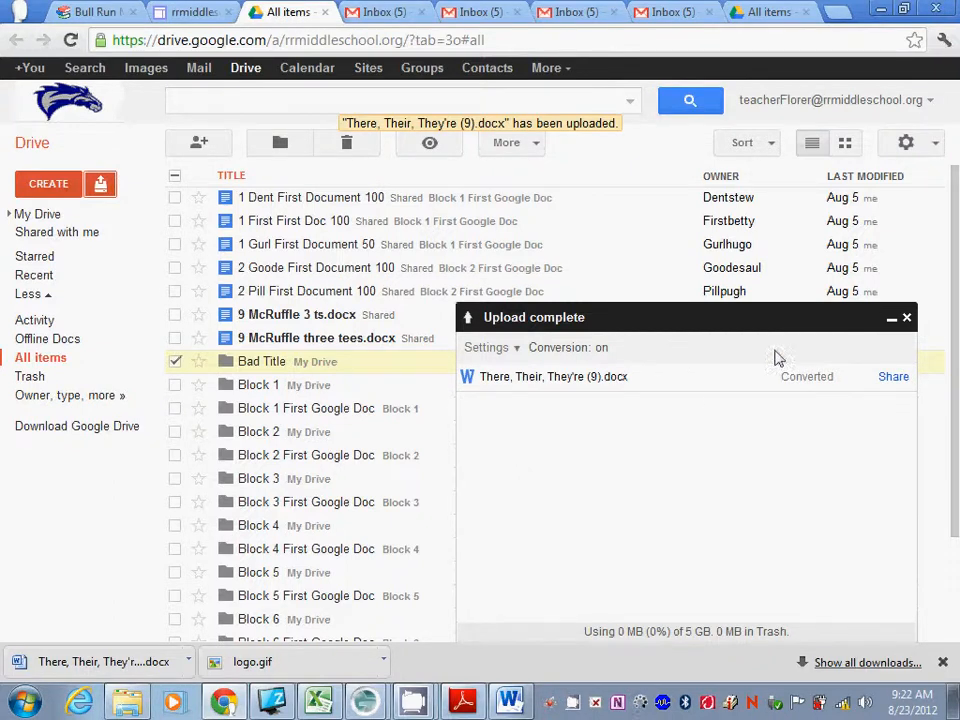
Open the converted Google Docs copy of There, Their, They're (9).docx from the file list.
{"action": "left_click_drag", "start_coordinate": [955, 260], "coordinate": [955, 398]}
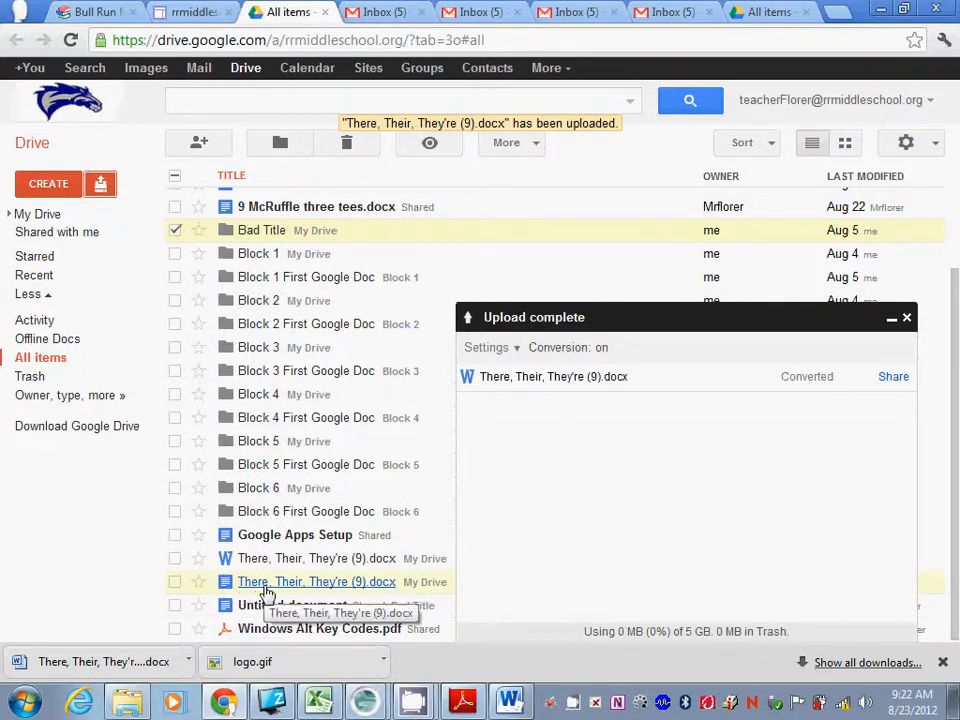
{"action": "left_click", "coordinate": [268, 594]}
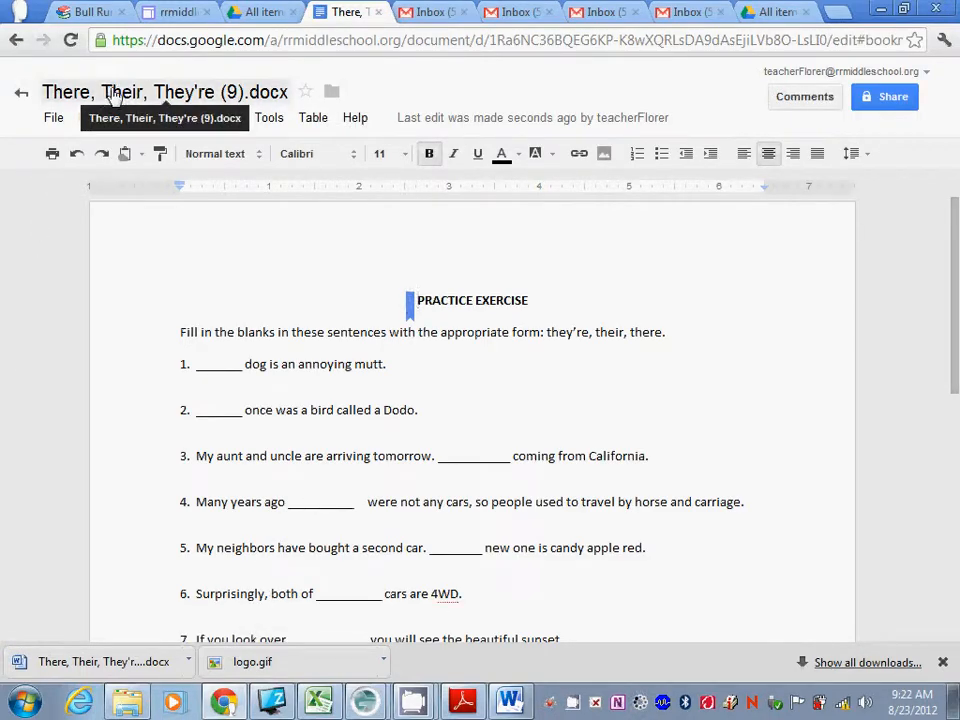
Rename the document by prefixing the number 9 and the student's name before There, Their, They're (9).docx.
{"action": "left_click", "coordinate": [178, 96]}
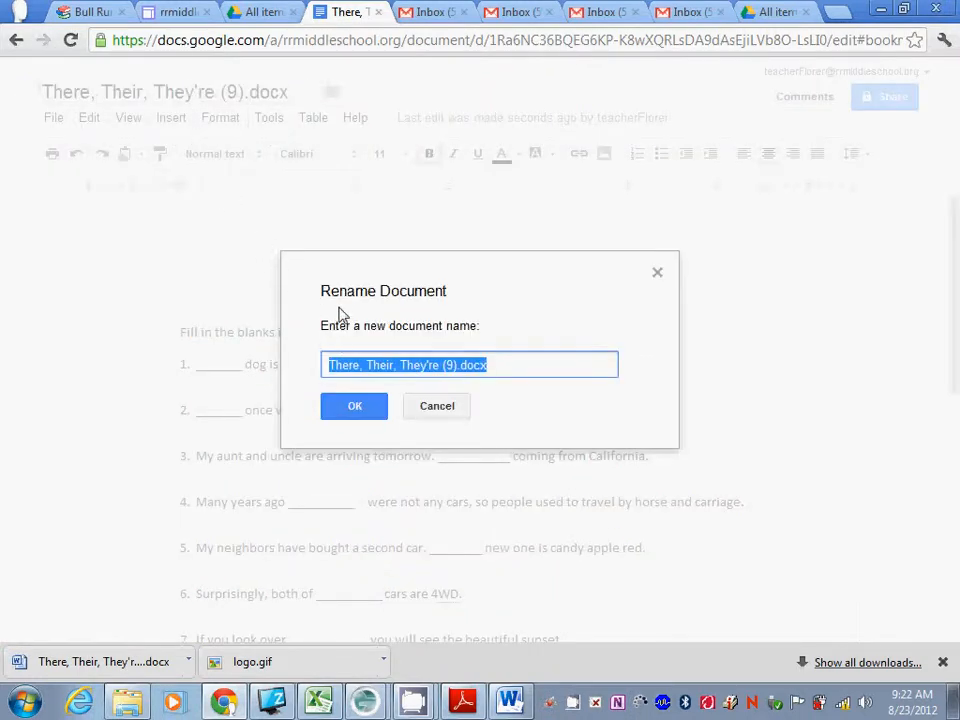
{"action": "left_click", "coordinate": [326, 366]}
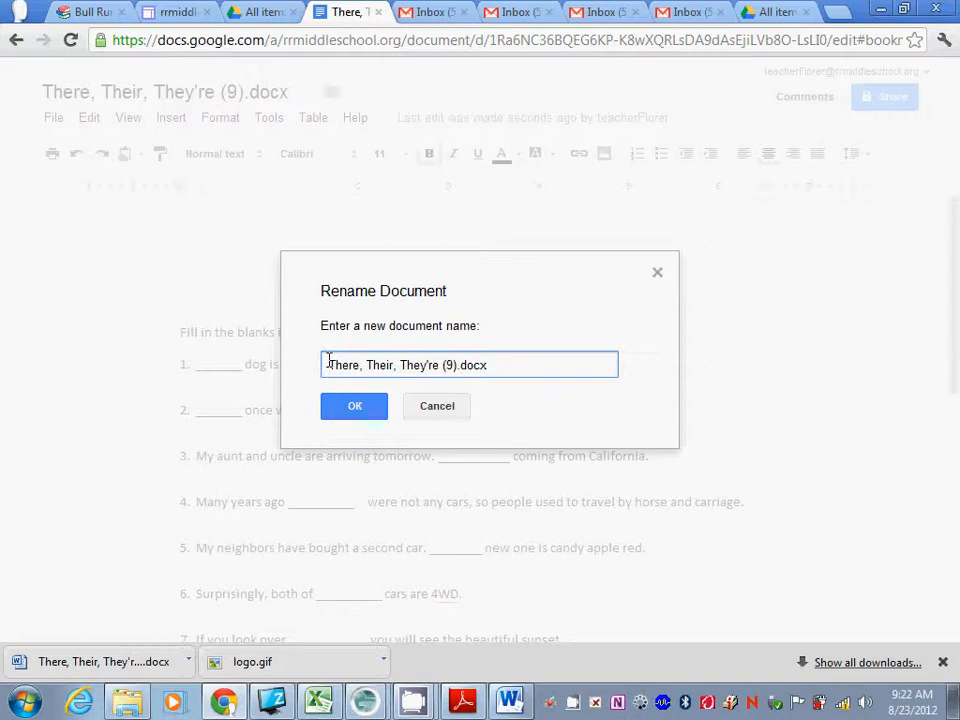
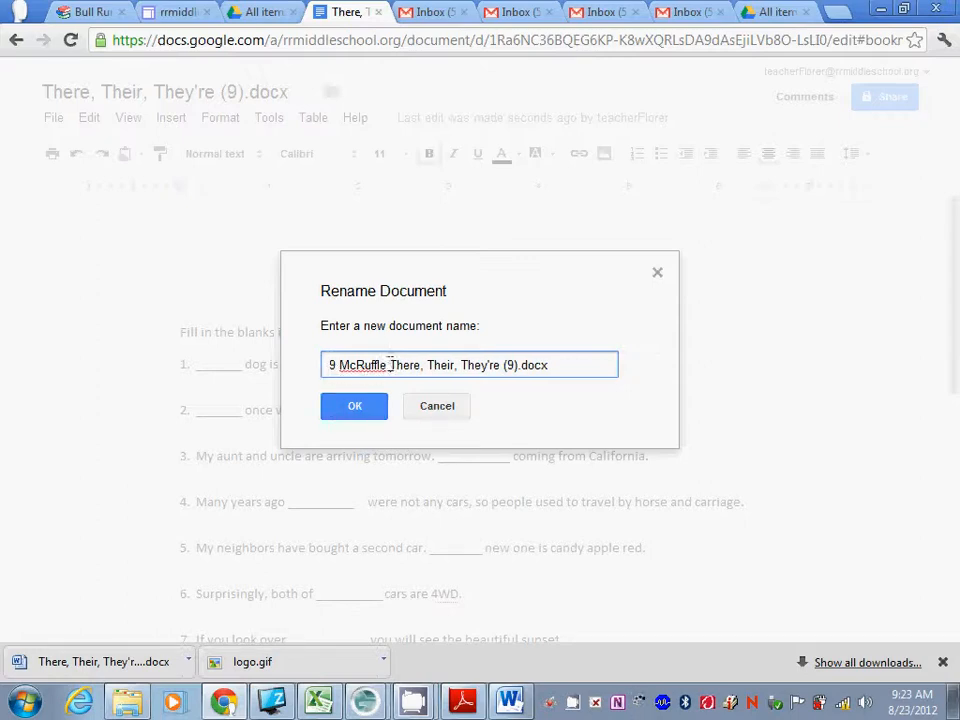
{"action": "left_click", "coordinate": [550, 366]}
{"action": "left_click", "coordinate": [360, 407]}
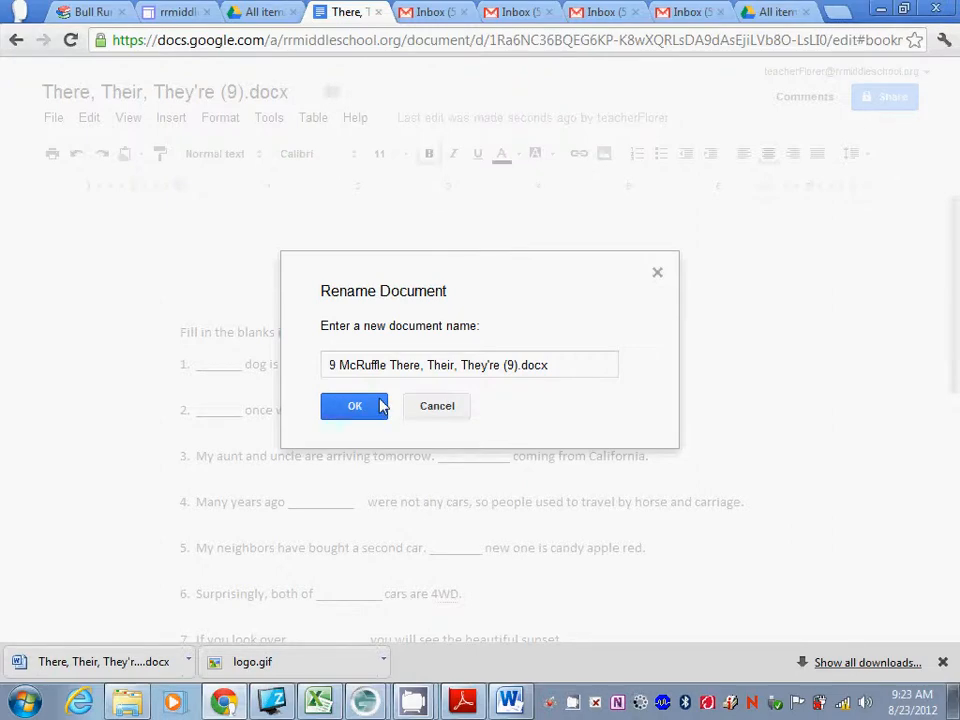
{"action": "left_click", "coordinate": [358, 406]}
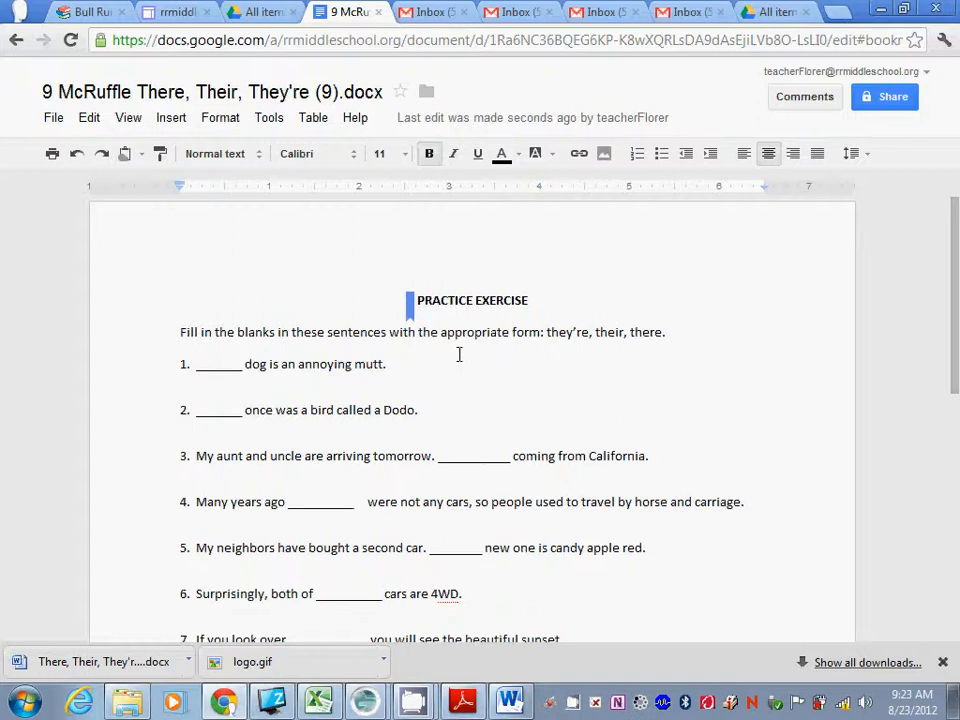
Type Their, There and They're into blanks 1, 2 and 3.
{"action": "left_click", "coordinate": [202, 366]}
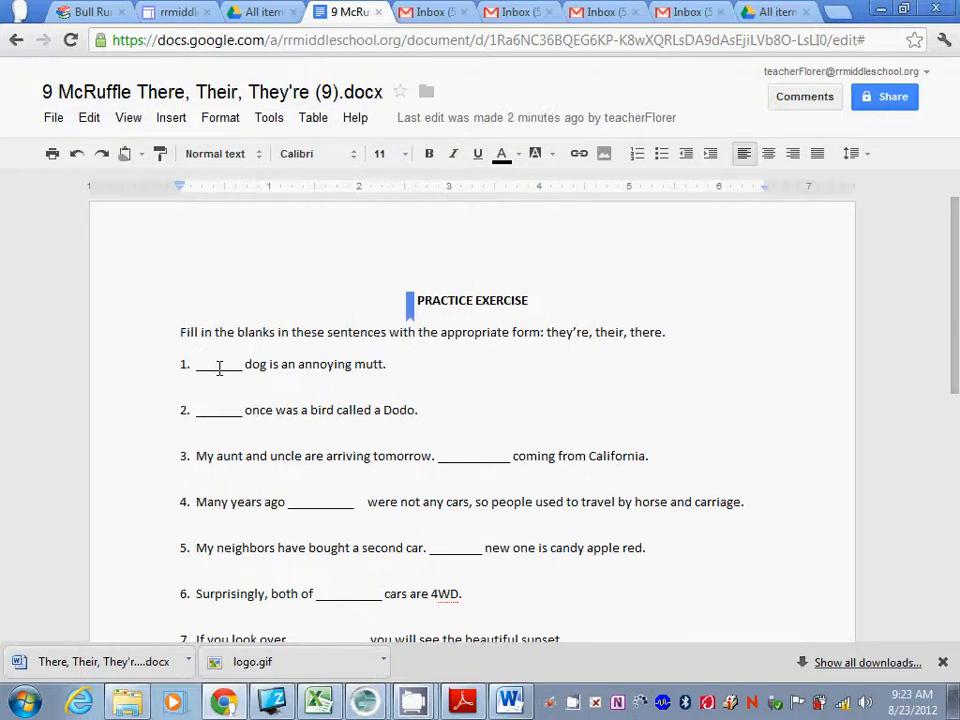
{"action": "type", "text": "Their"}
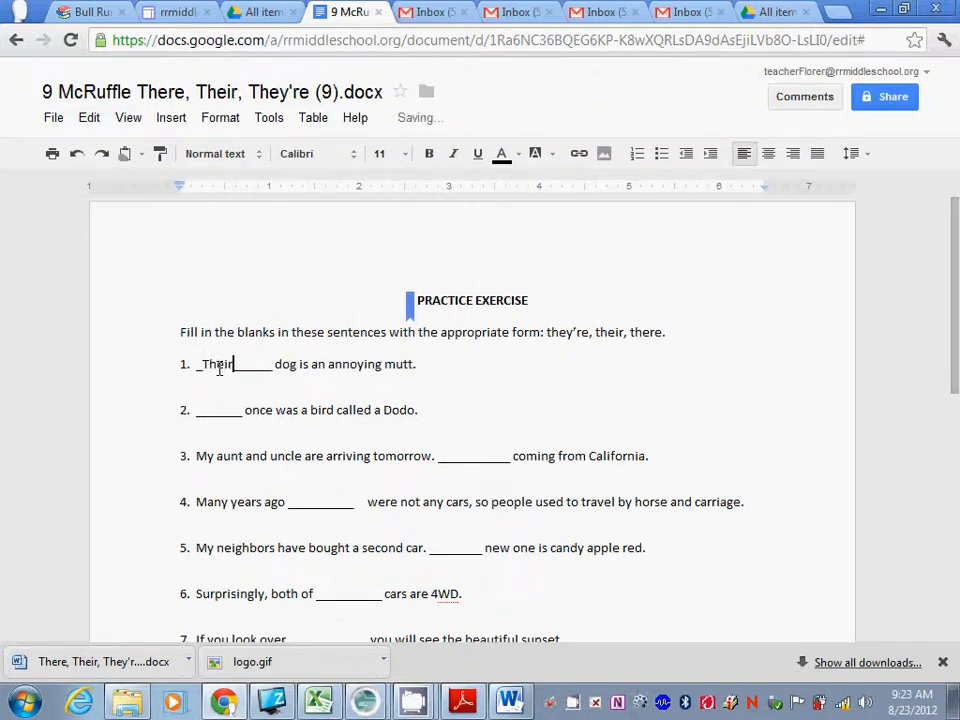
{"action": "left_click", "coordinate": [207, 410]}
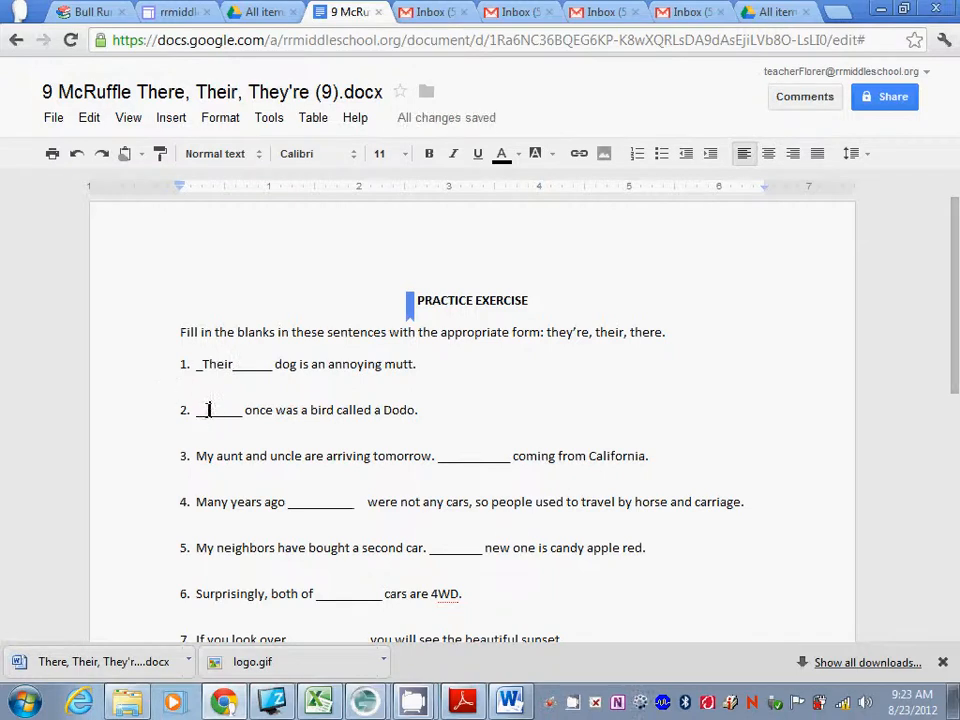
{"action": "type", "text": "There"}
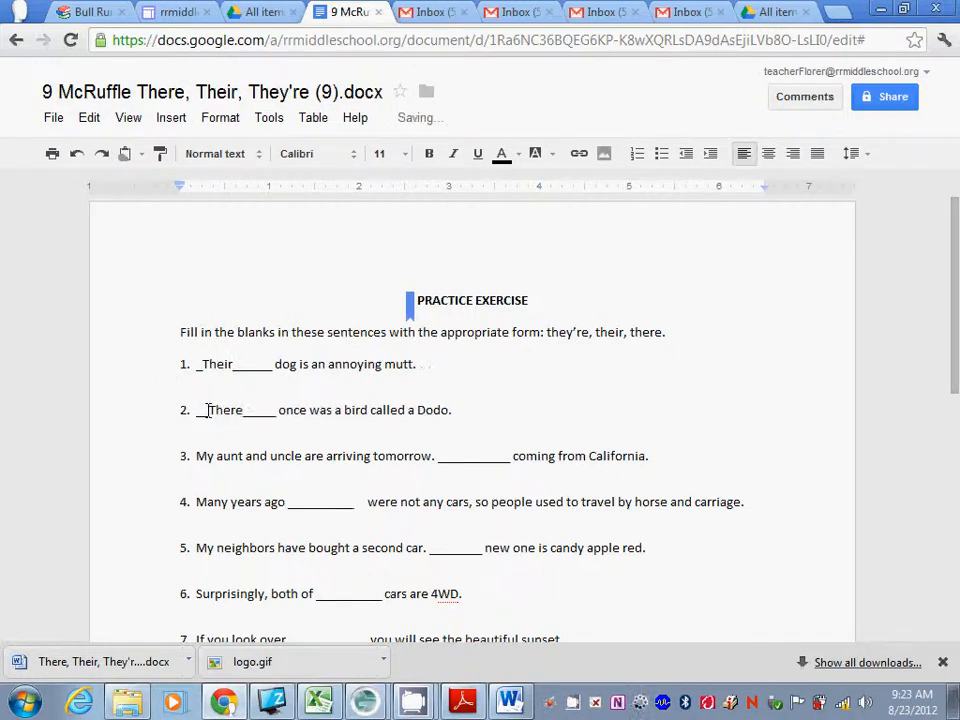
{"action": "left_click", "coordinate": [457, 444]}
{"action": "type", "text": "They"}
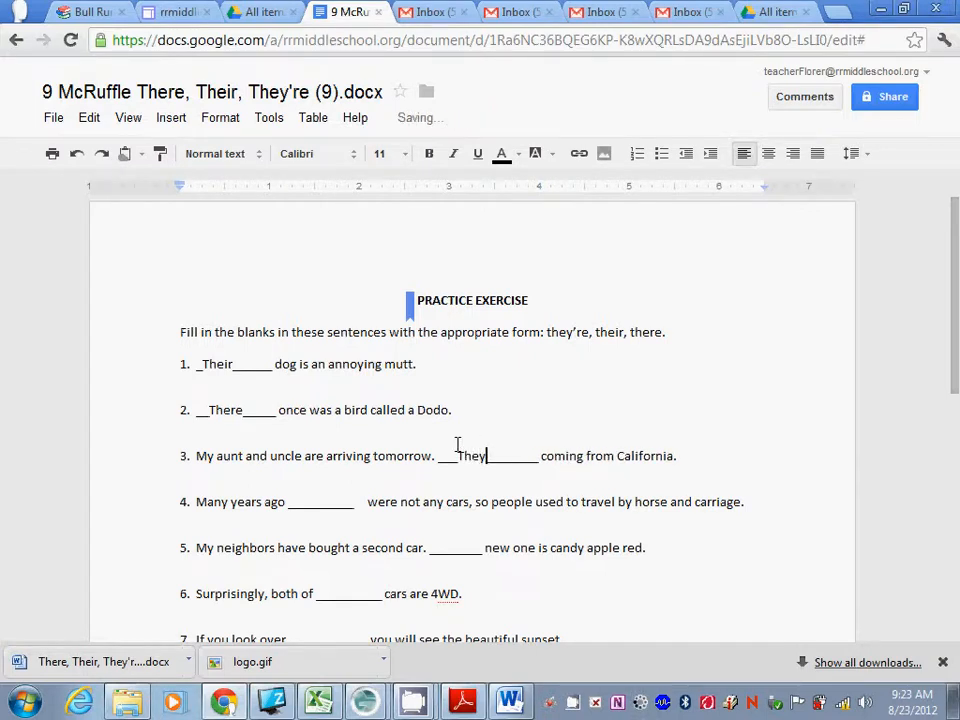
{"action": "type", "text": "'re"}
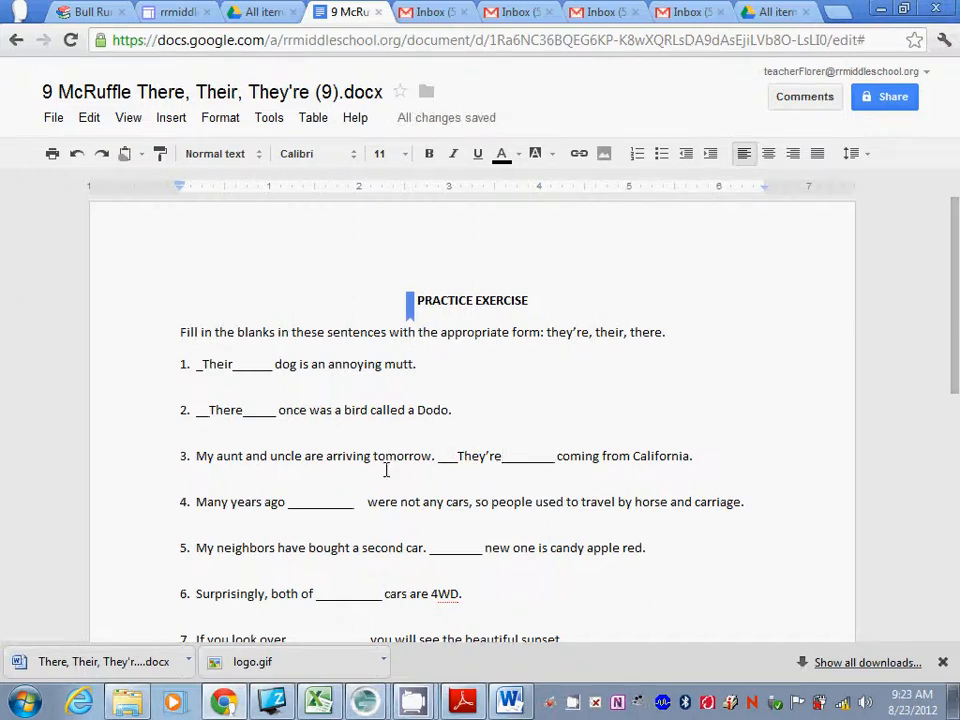
{"action": "mouse_move", "coordinate": [520, 122]}
Add the teacher's e-mail address with Can edit access and notification e-mail turned off.
{"action": "left_click", "coordinate": [890, 97]}
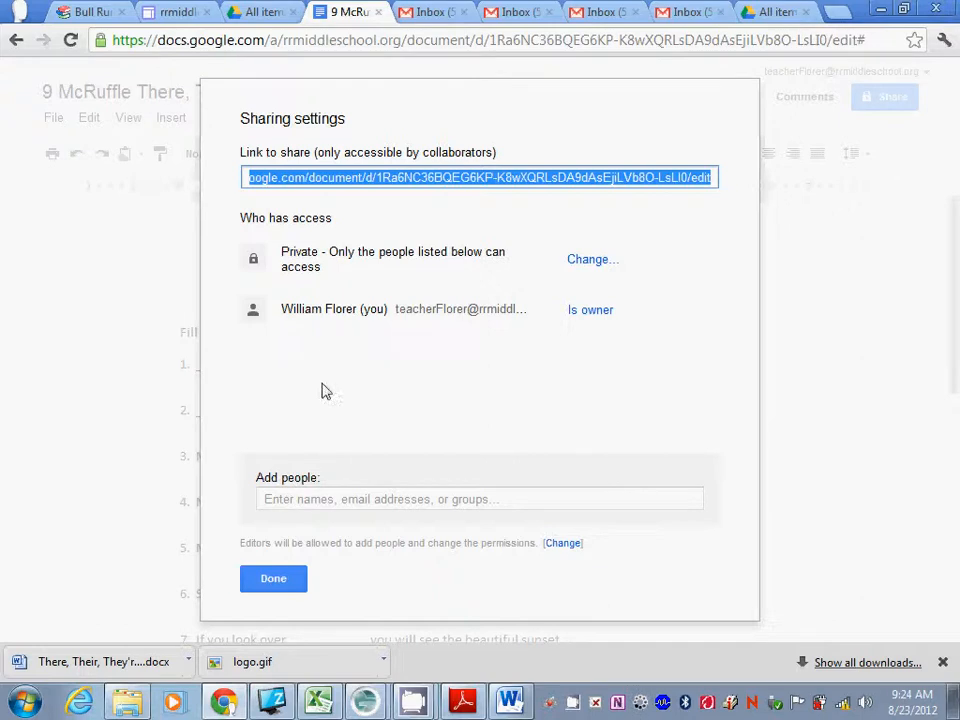
{"action": "left_click", "coordinate": [292, 502]}
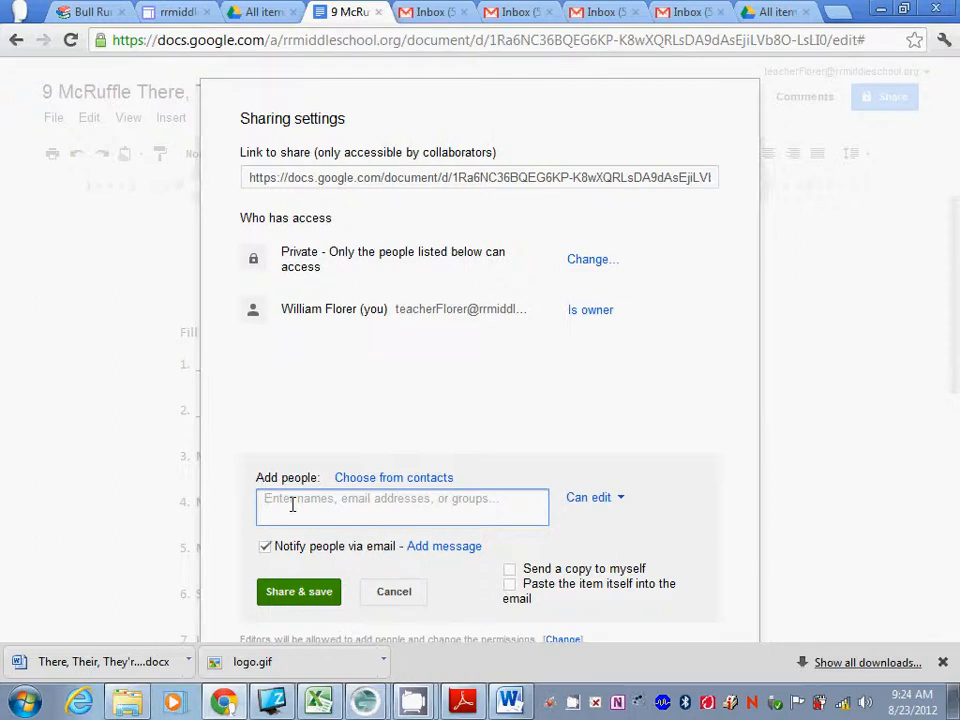
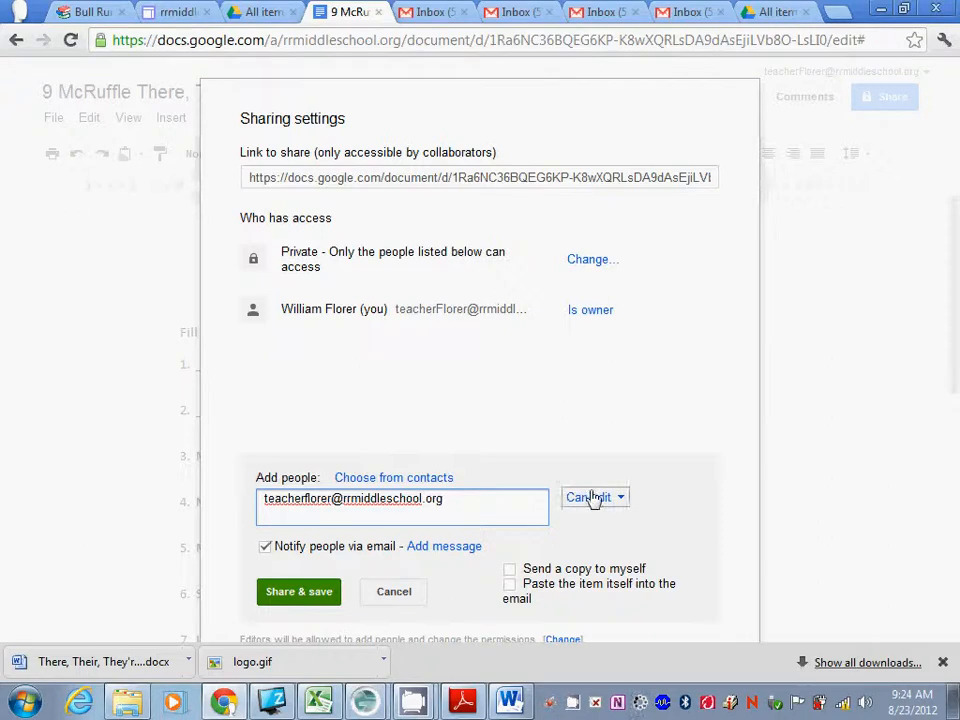
{"action": "left_click", "coordinate": [266, 548]}
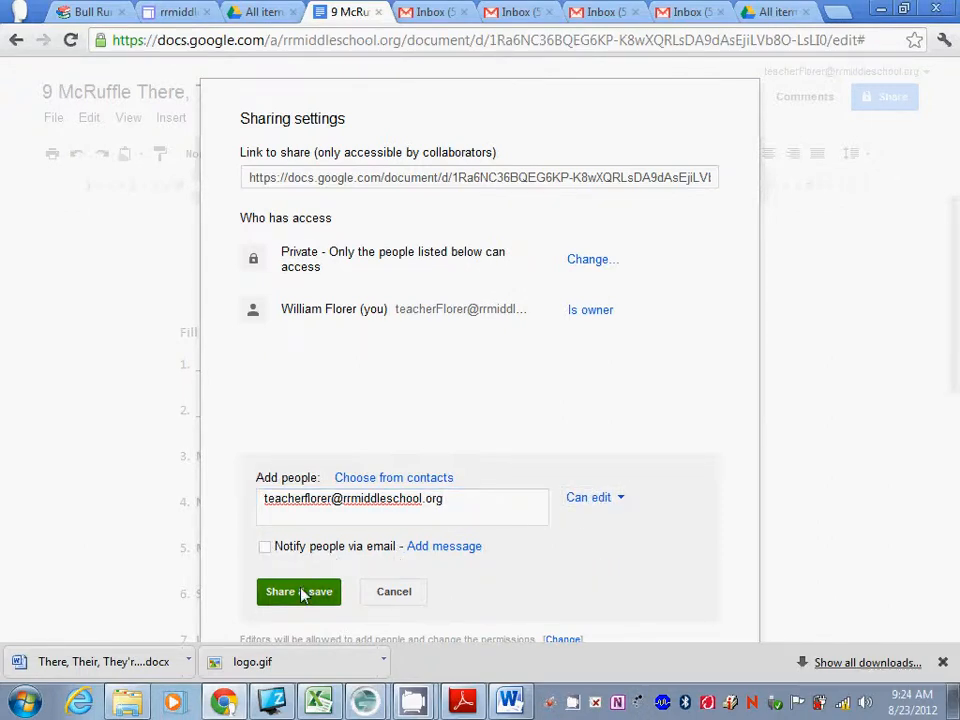
{"action": "left_click", "coordinate": [310, 591]}
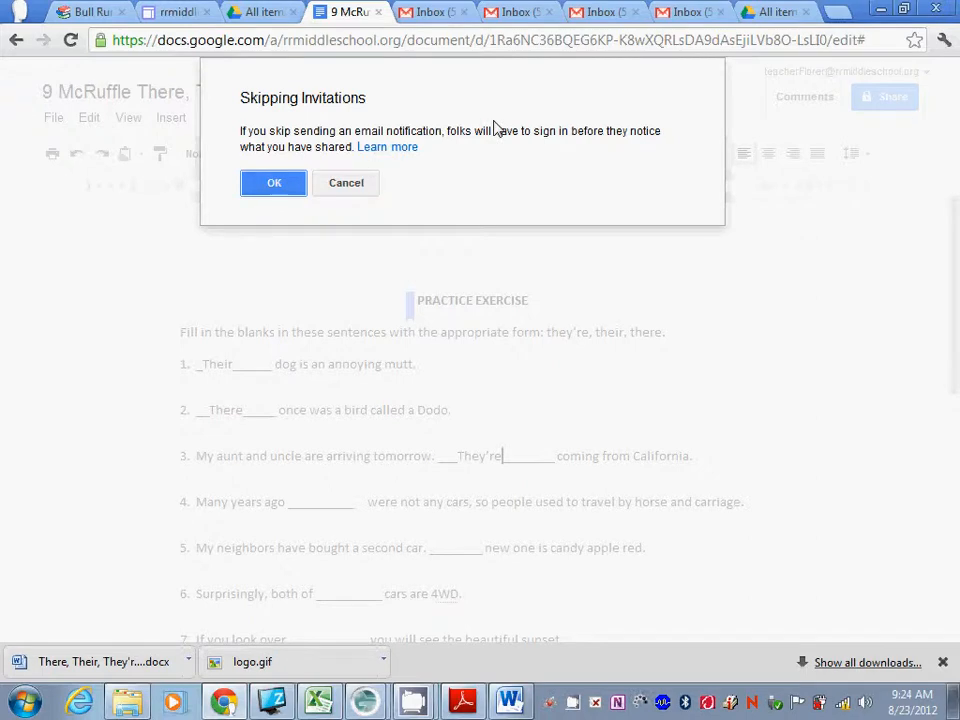
Accept skipping the invitation e-mail, leaving the sharing settings showing Private access.
{"action": "left_click", "coordinate": [273, 186]}
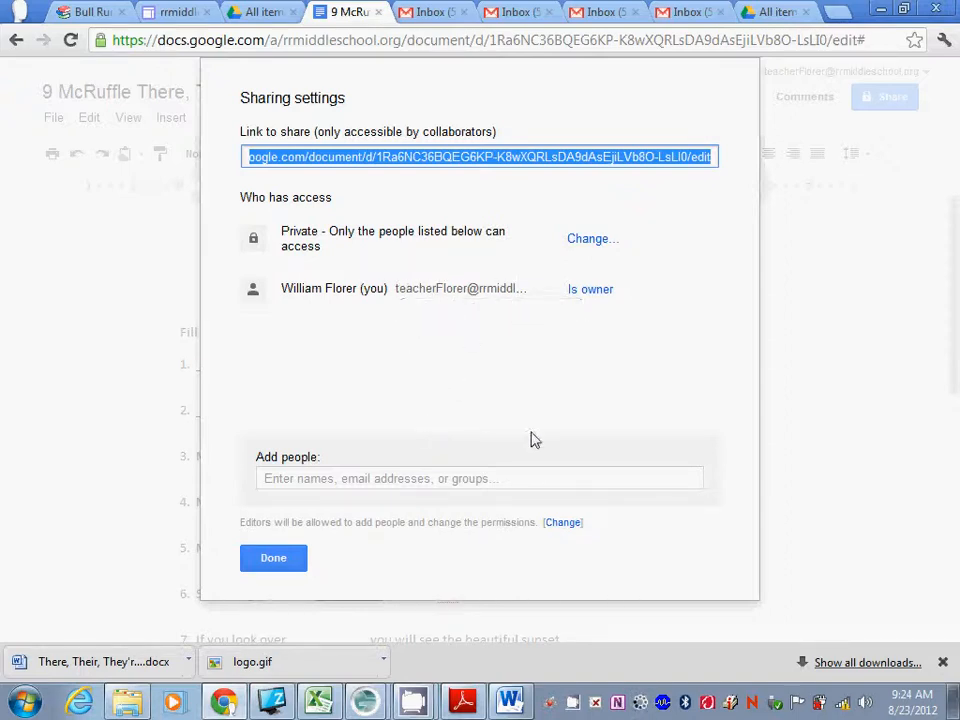
{"action": "left_click", "coordinate": [489, 375]}
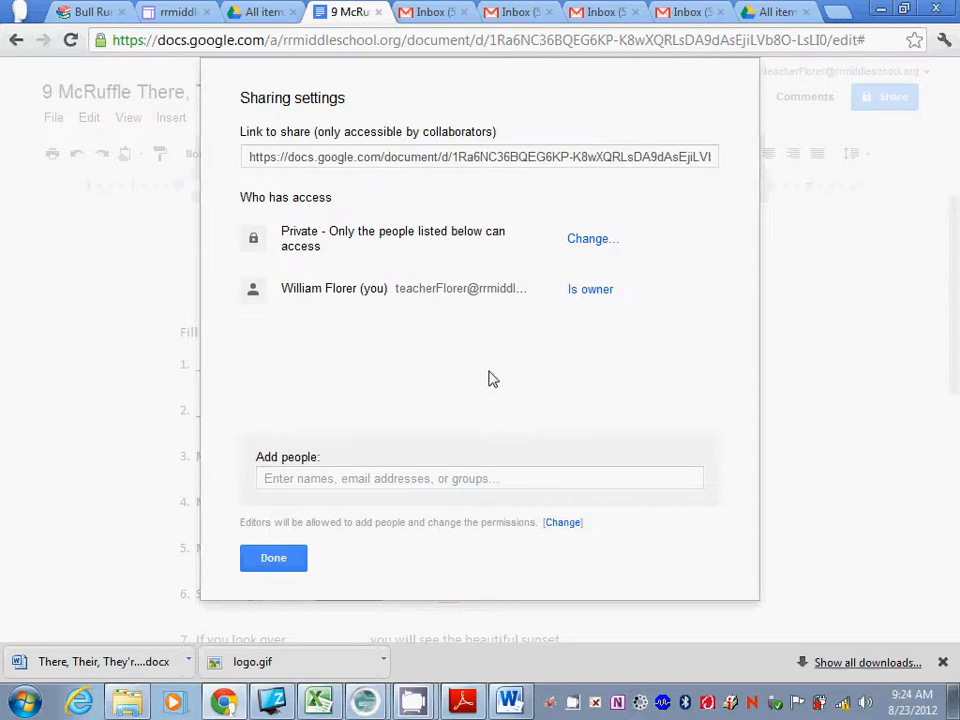